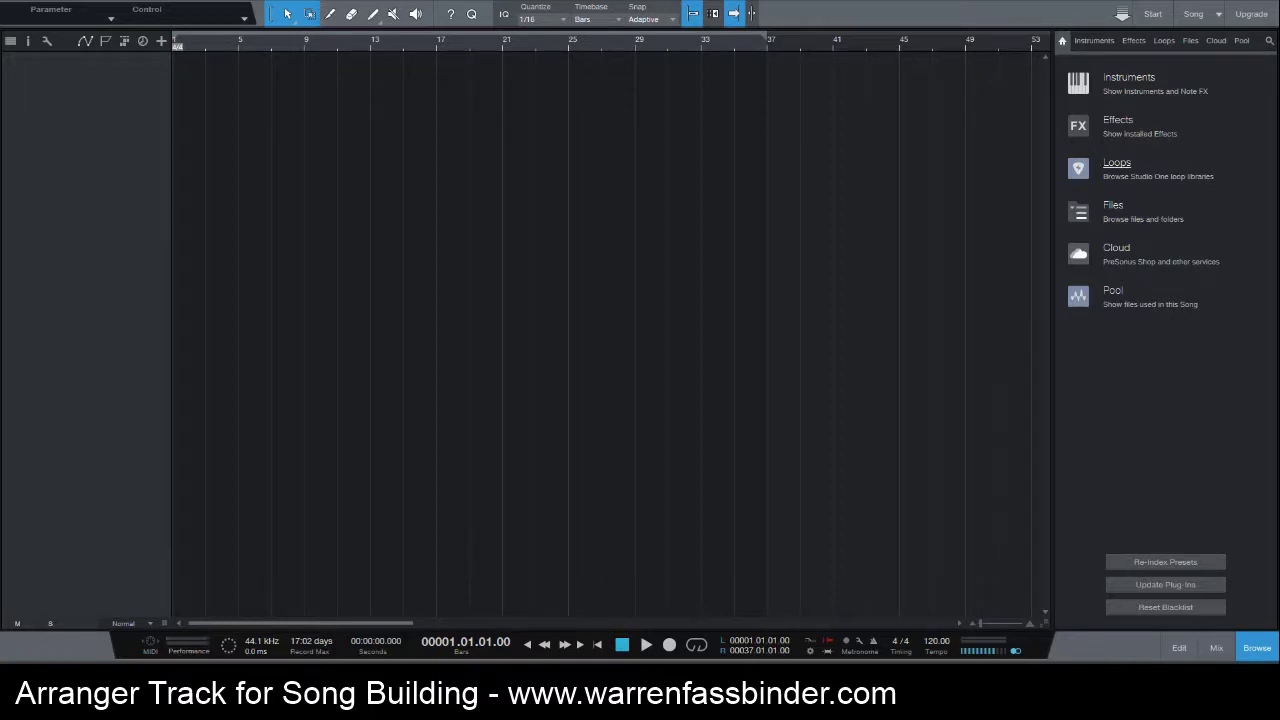
Switch the Browser to the Loops library to show the instrument folders.
{"action": "left_click", "coordinate": [1124, 166]}
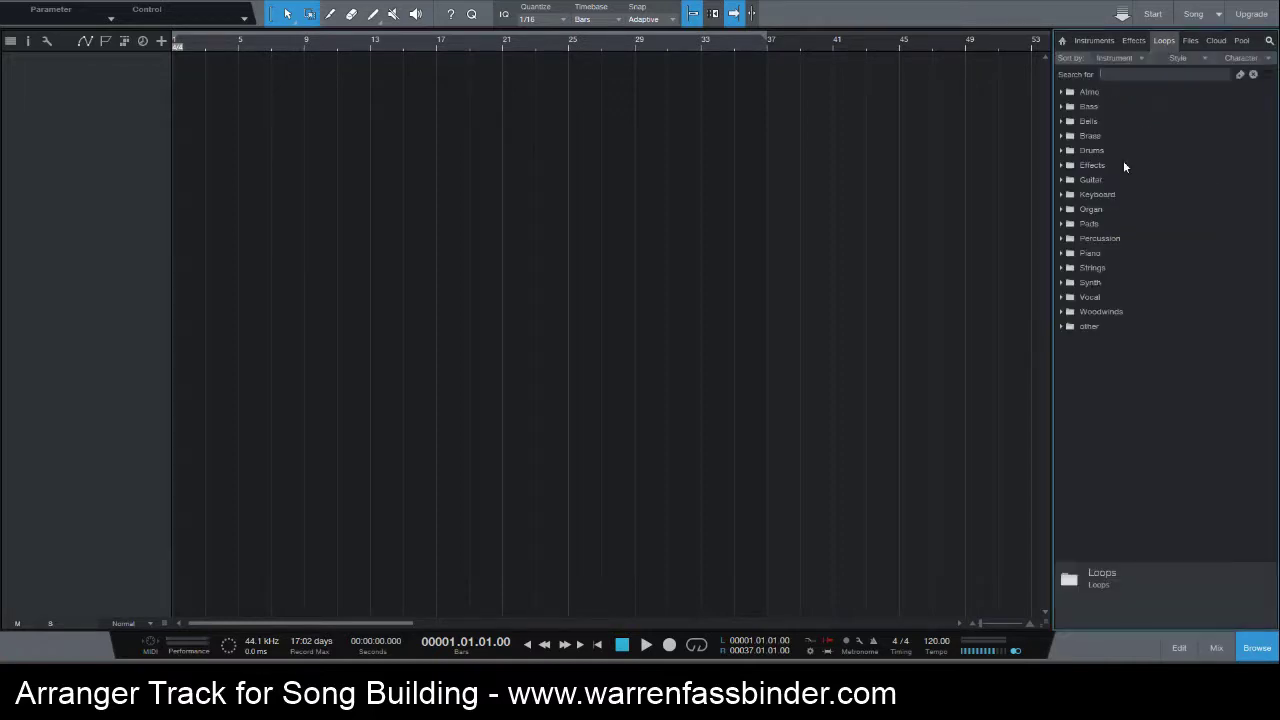
Expand the Drums, Electropop and Folk loop folders to browse them, then collapse Drums.
{"action": "left_click", "coordinate": [1062, 150]}
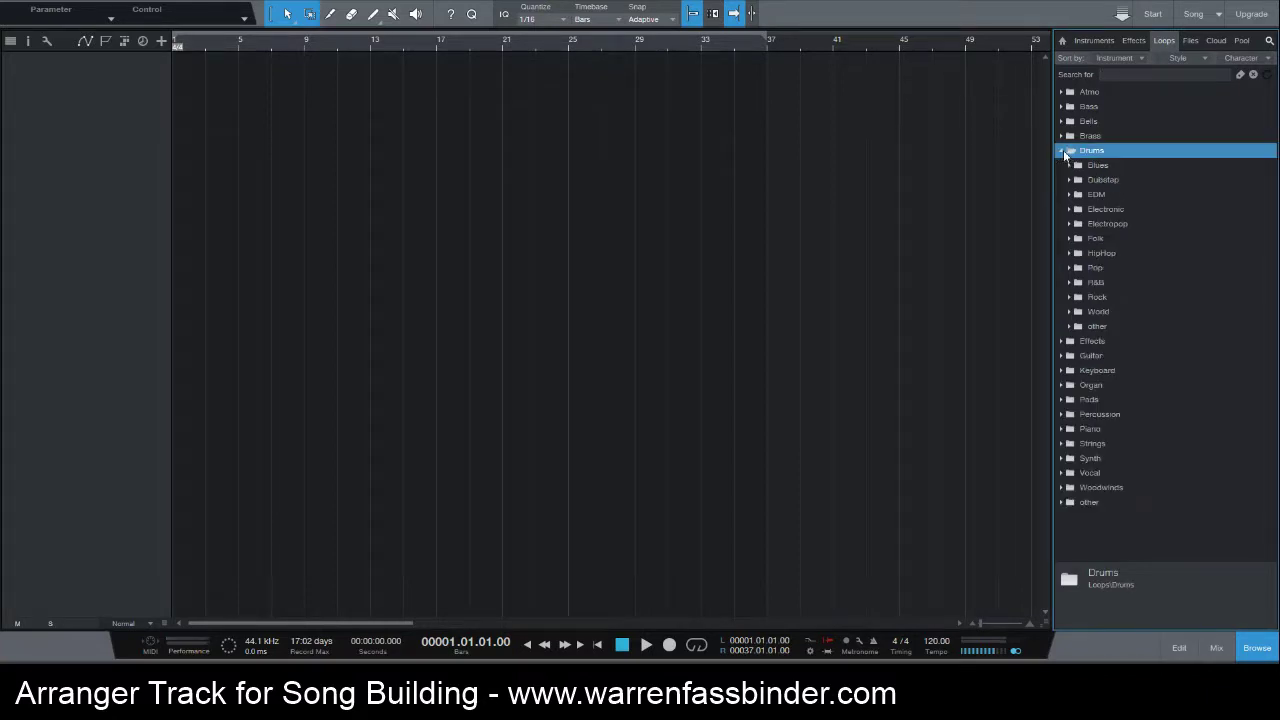
{"action": "left_click", "coordinate": [1067, 223]}
{"action": "left_click", "coordinate": [1070, 254]}
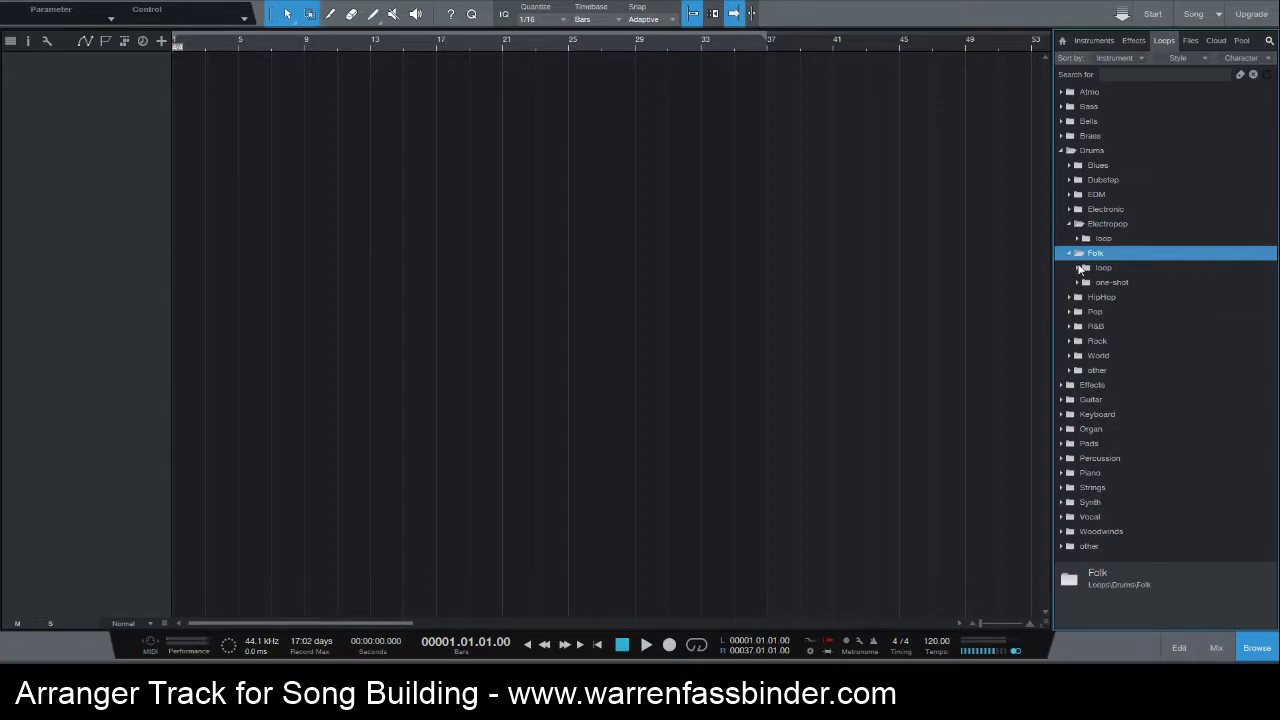
{"action": "left_click", "coordinate": [1078, 268]}
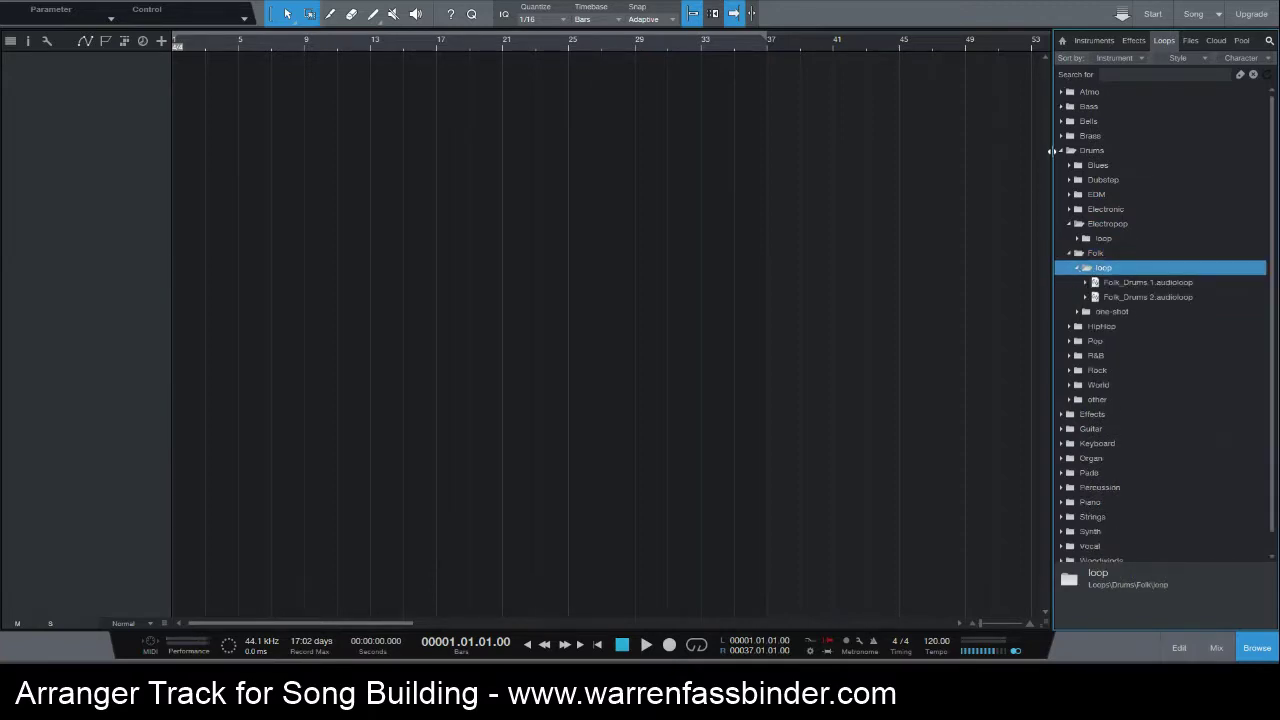
{"action": "left_click", "coordinate": [1061, 151]}
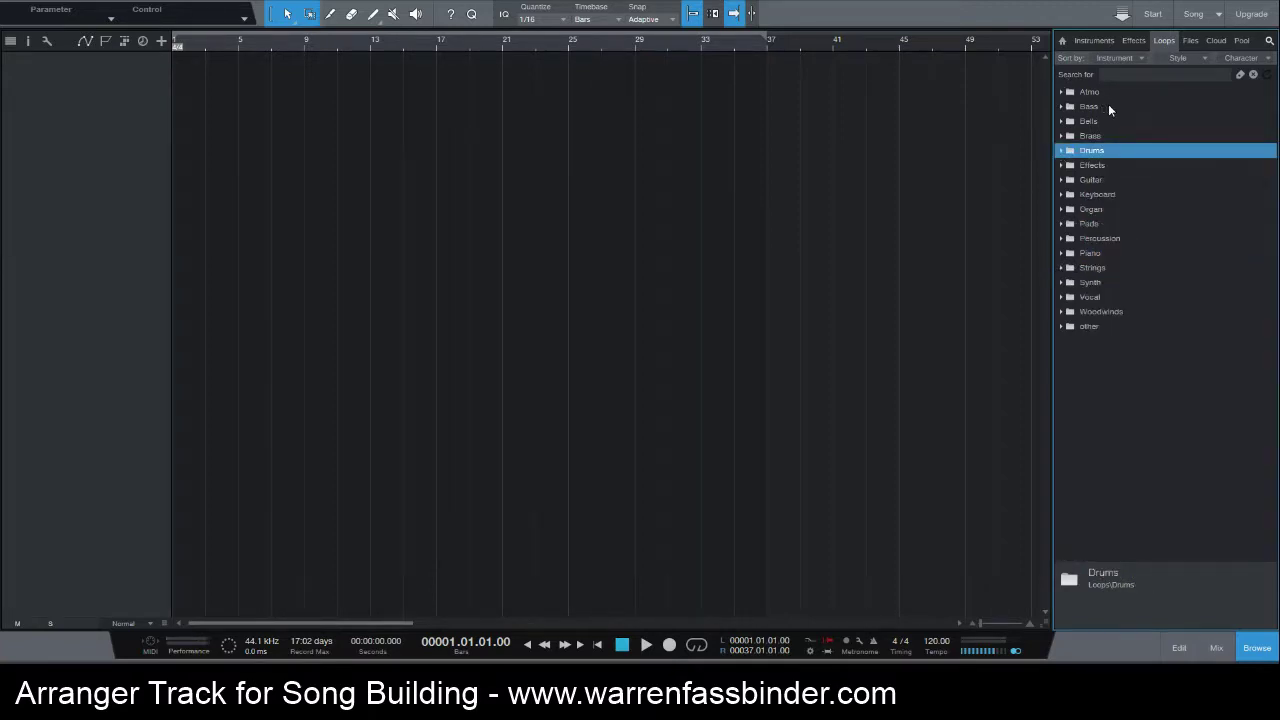
Search the loop library for 'pop' to list the 107 Pop audio loops.
{"action": "left_click", "coordinate": [1127, 72]}
{"action": "double_click", "coordinate": [1131, 75]}
{"action": "key", "text": "Return"}
{"action": "scroll", "coordinate": [1093, 179], "scroll_direction": "down", "scroll_amount": 20}
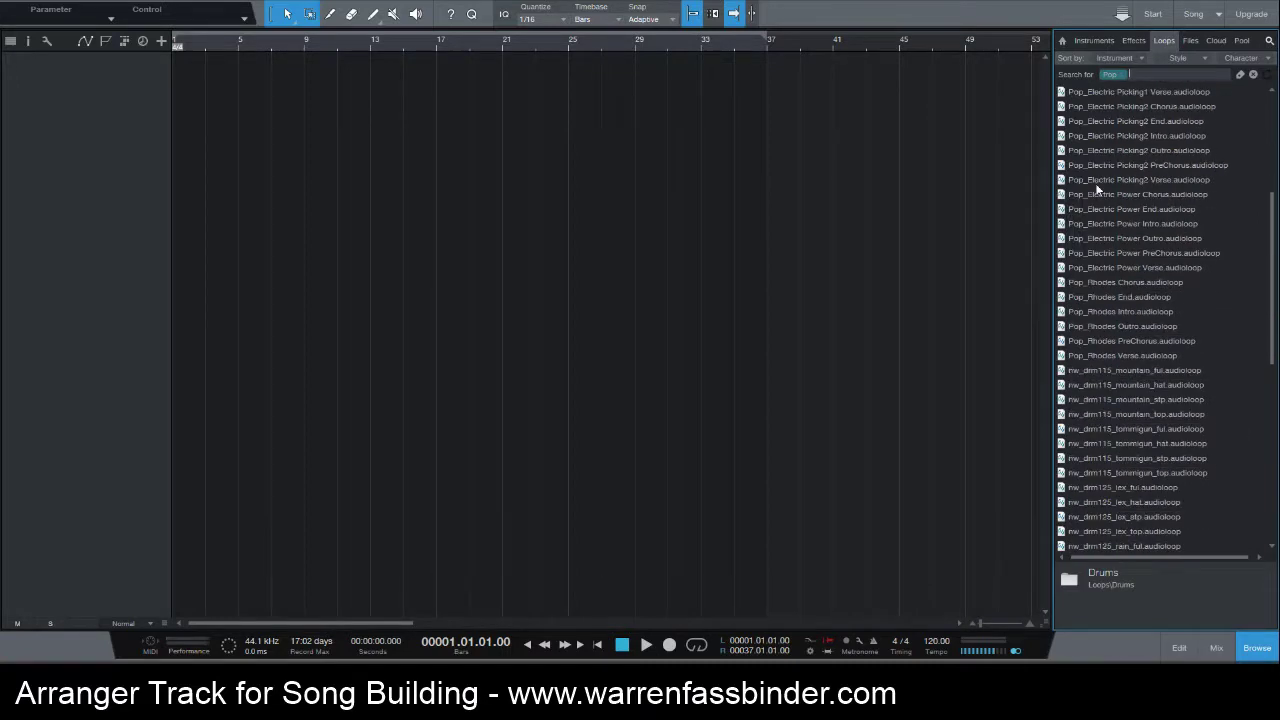
{"action": "scroll", "coordinate": [1101, 255], "scroll_direction": "up", "scroll_amount": 20}
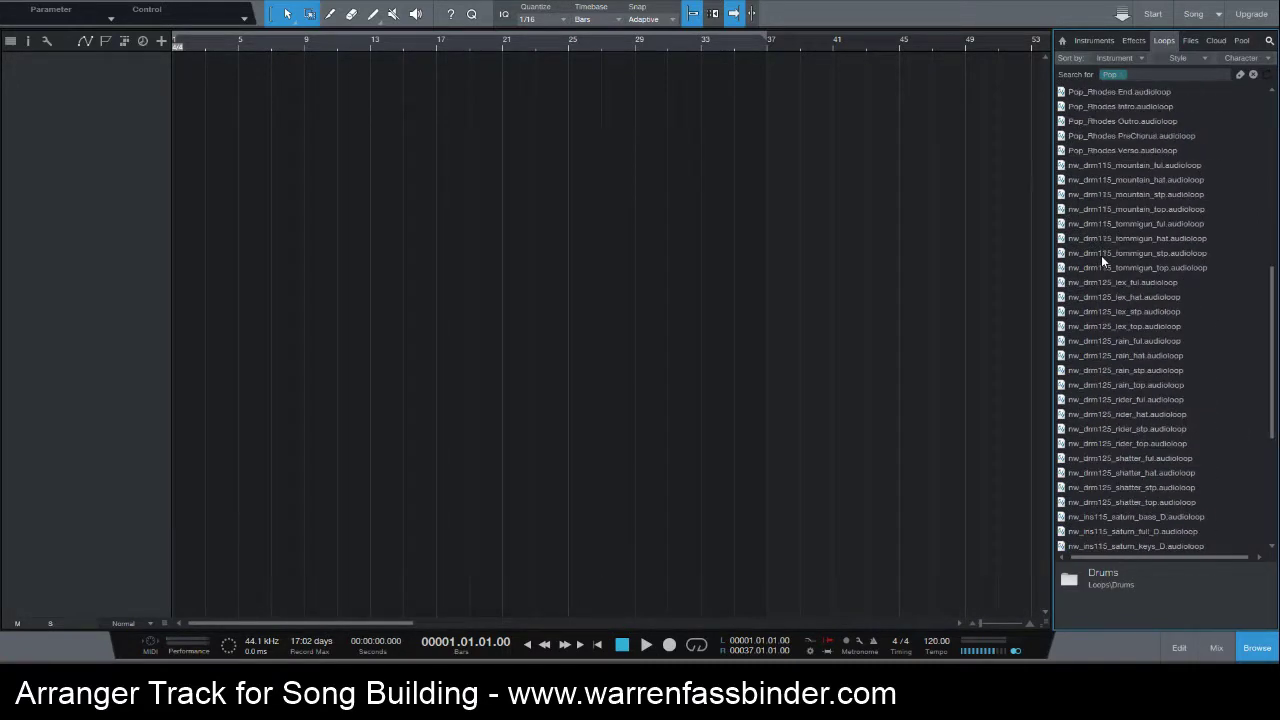
{"action": "scroll", "coordinate": [1101, 255], "scroll_direction": "up", "scroll_amount": 1}
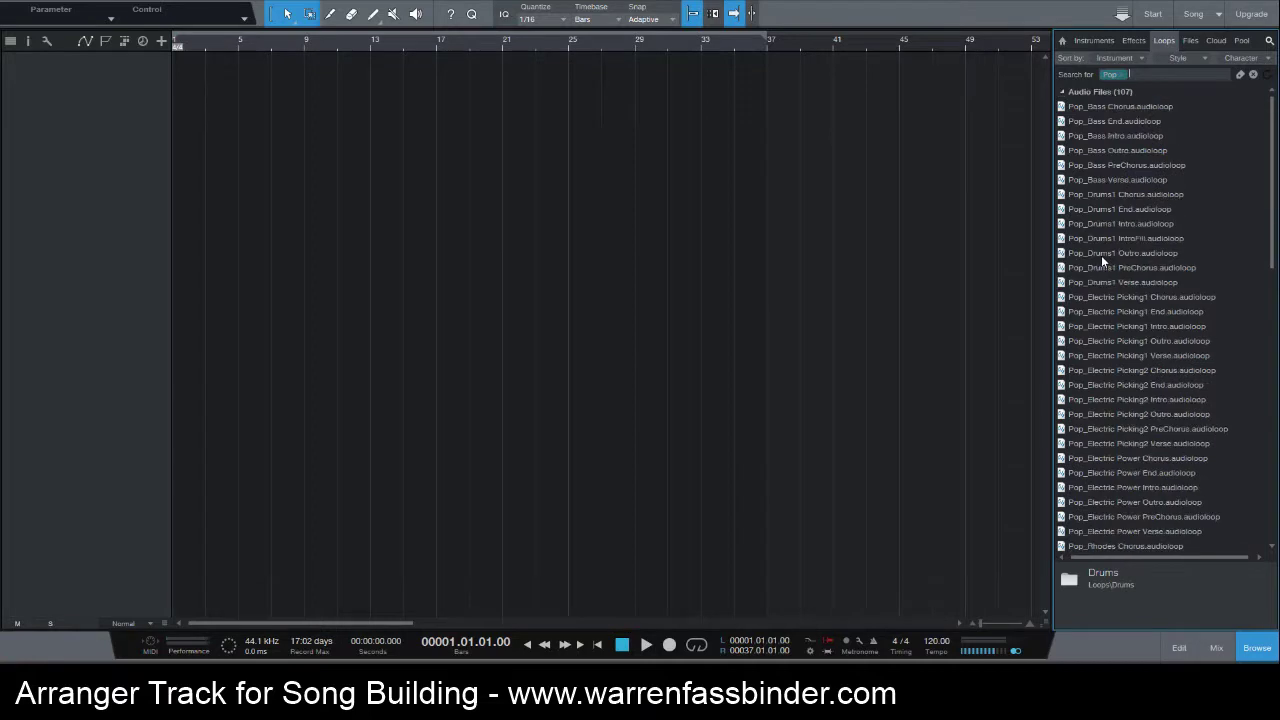
Search 'intro' and drop Pop_Drums1 Intro and Pop_Bass Intro onto two new tracks at bar 1.
{"action": "left_click", "coordinate": [1133, 75]}
{"action": "type", "text": "intro"}
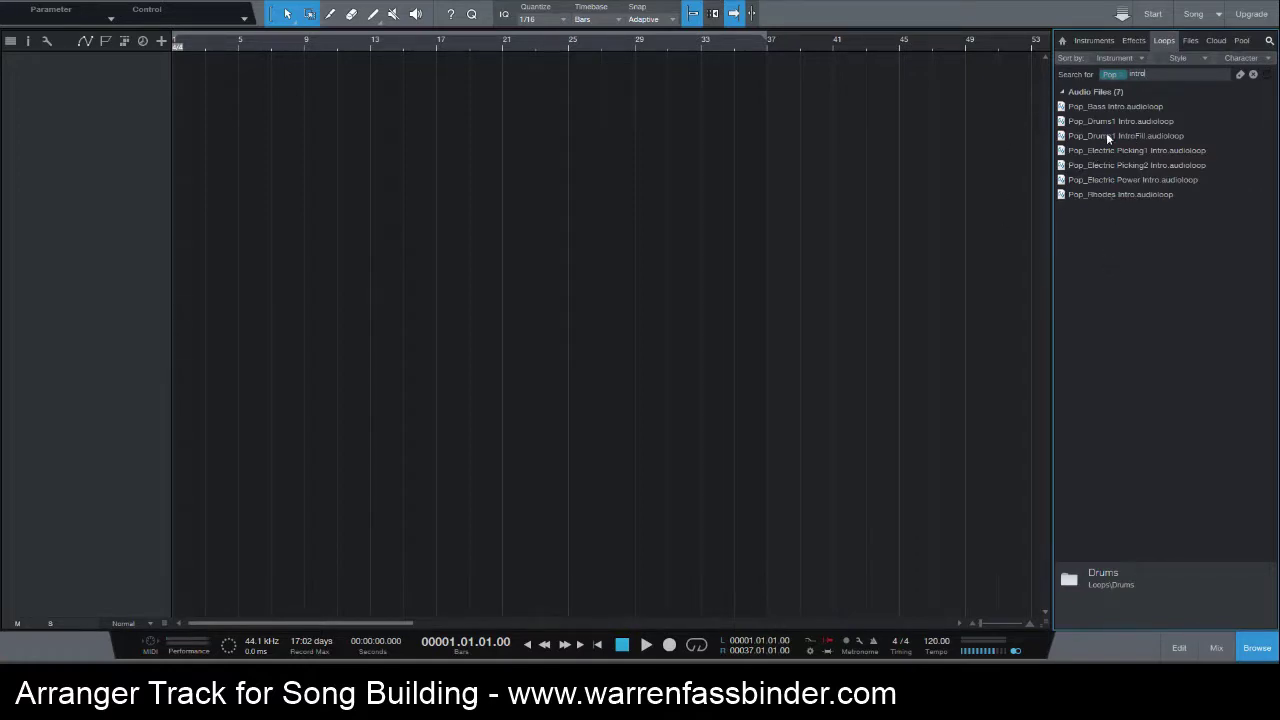
{"action": "left_click_drag", "start_coordinate": [1105, 121], "coordinate": [192, 112]}
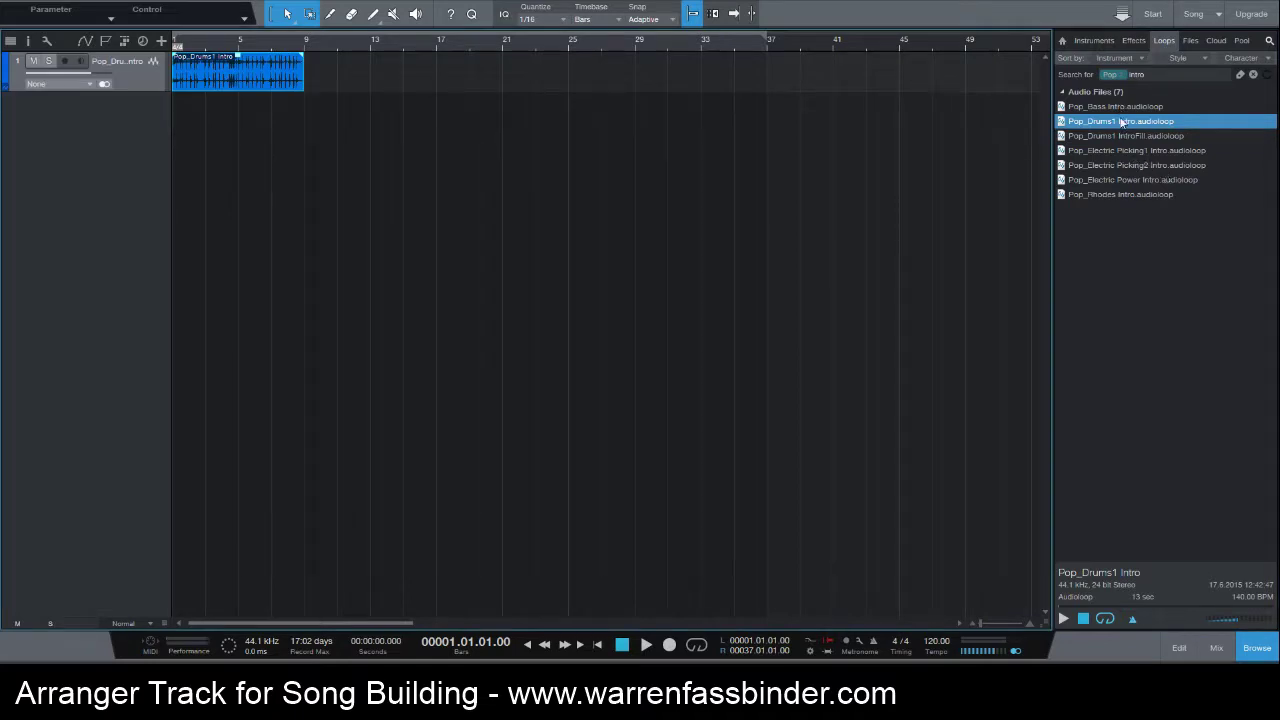
{"action": "left_click_drag", "start_coordinate": [1117, 104], "coordinate": [198, 121]}
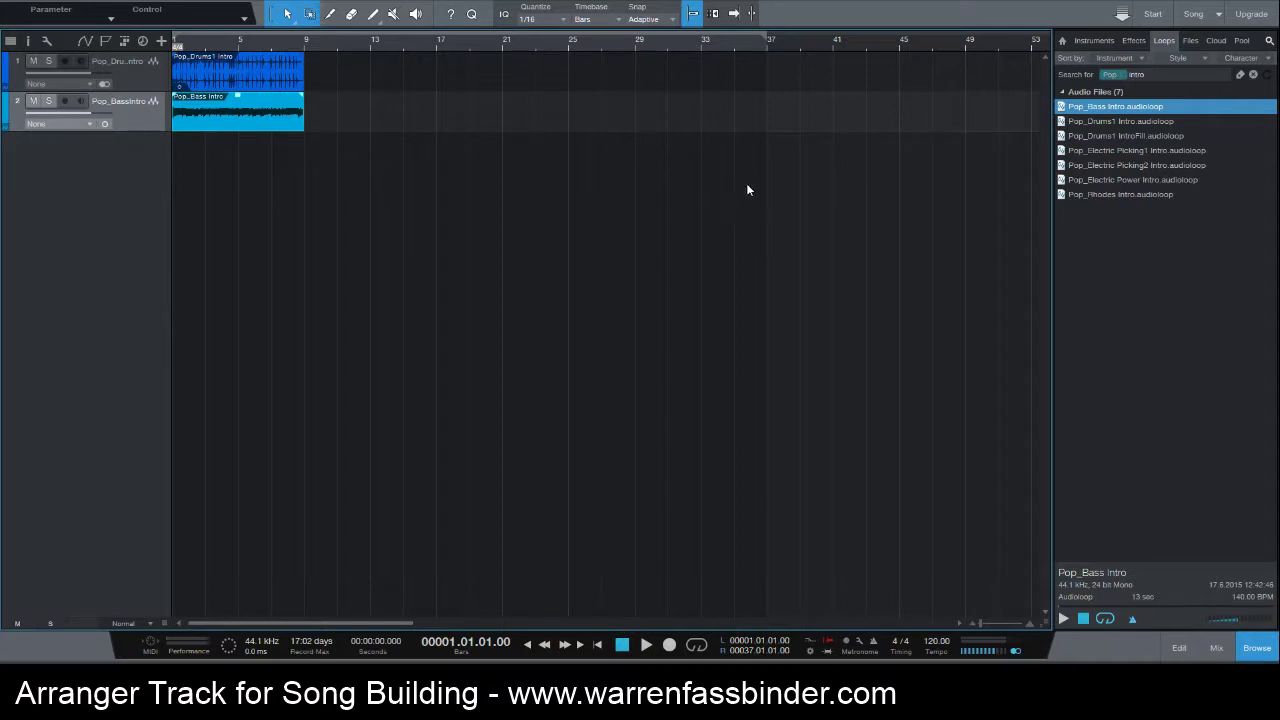
Search 'verse', place Pop_Drums1 Verse and Pop_Bass Verse at bar 9, then search 'chorus'.
{"action": "double_click", "coordinate": [1136, 76]}
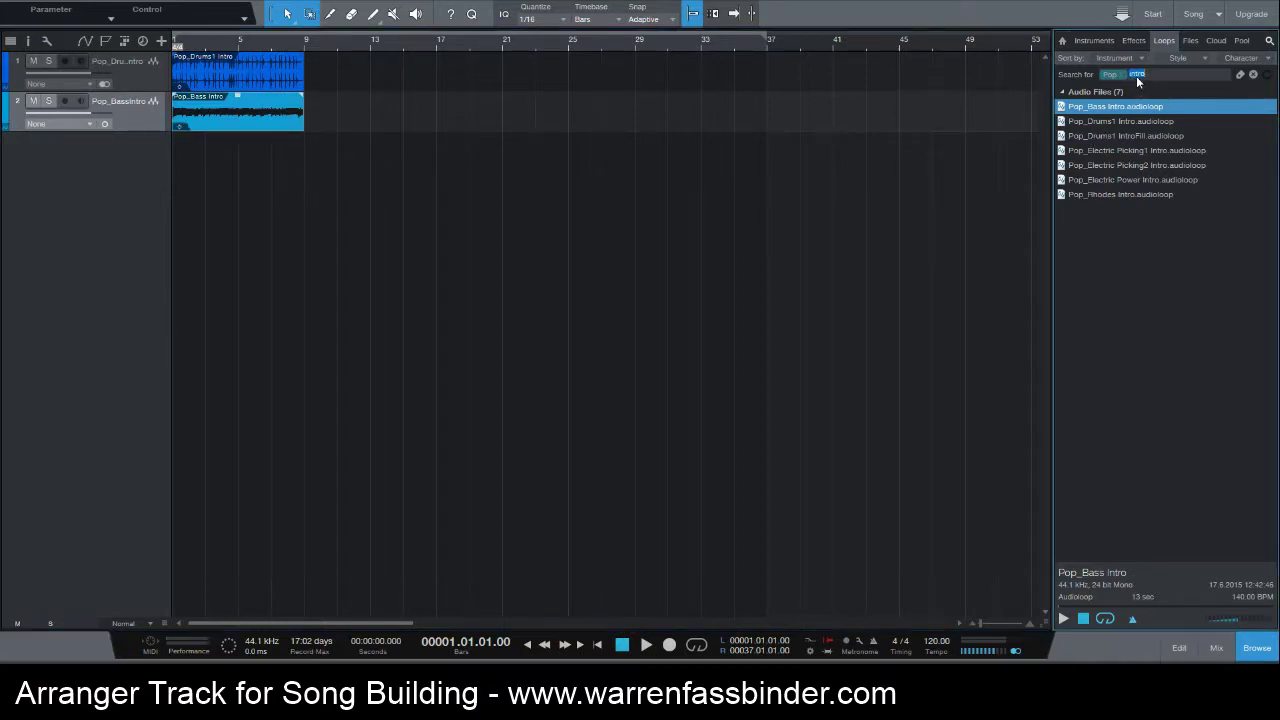
{"action": "type", "text": "verse"}
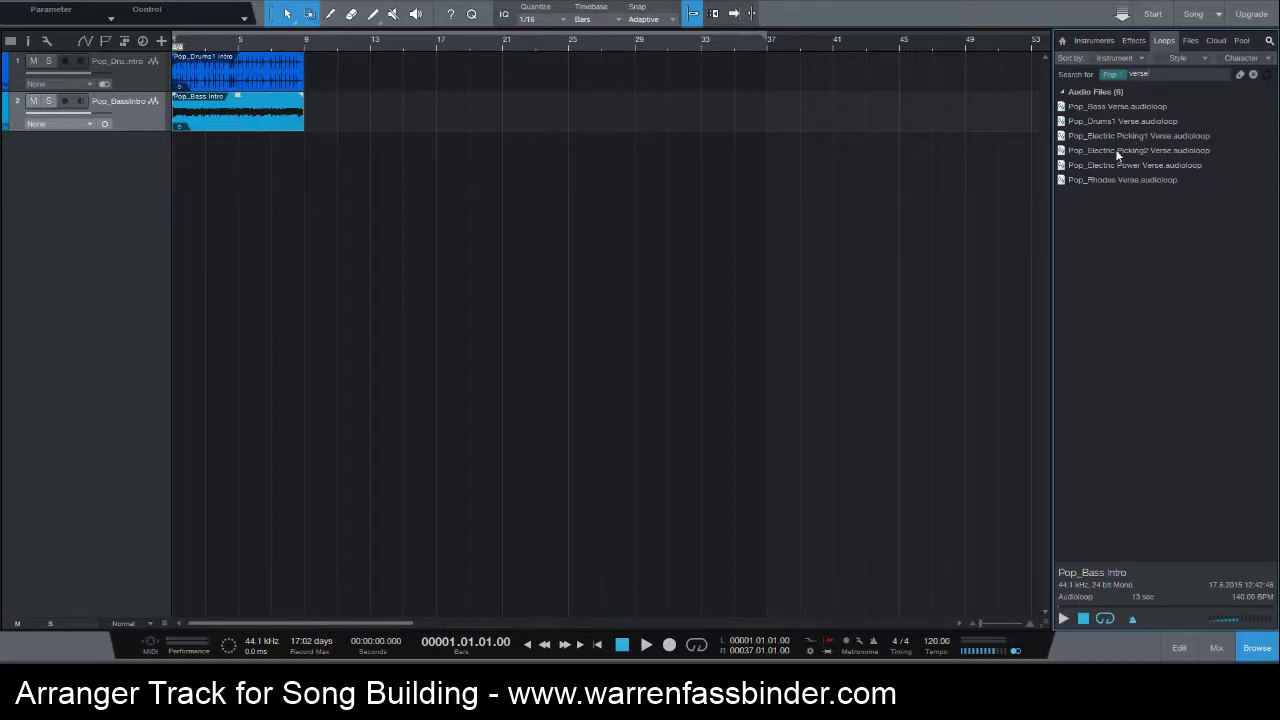
{"action": "left_click_drag", "start_coordinate": [1114, 120], "coordinate": [799, 145]}
{"action": "mouse_move", "coordinate": [334, 90]}
{"action": "left_mouse_down"}
{"action": "mouse_move", "coordinate": [318, 82]}
{"action": "mouse_move", "coordinate": [334, 86]}
{"action": "left_mouse_up"}
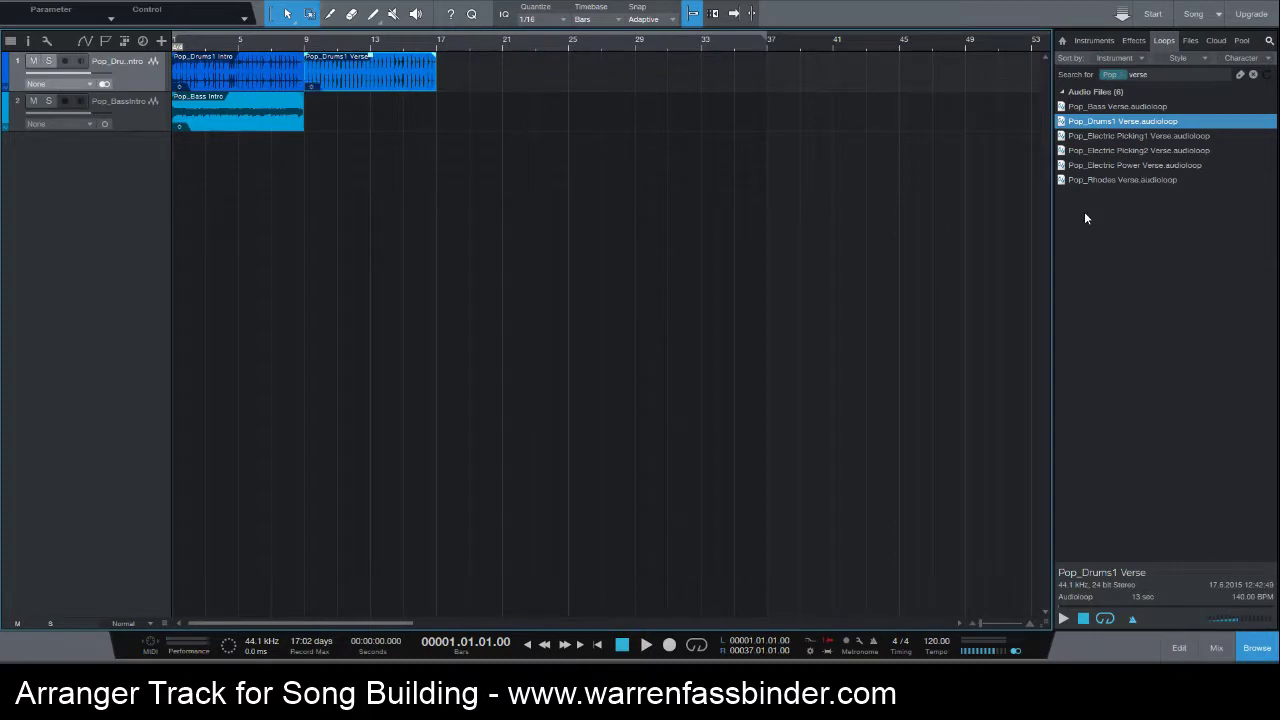
{"action": "left_click_drag", "start_coordinate": [1120, 106], "coordinate": [331, 119]}
{"action": "double_click", "coordinate": [1141, 75]}
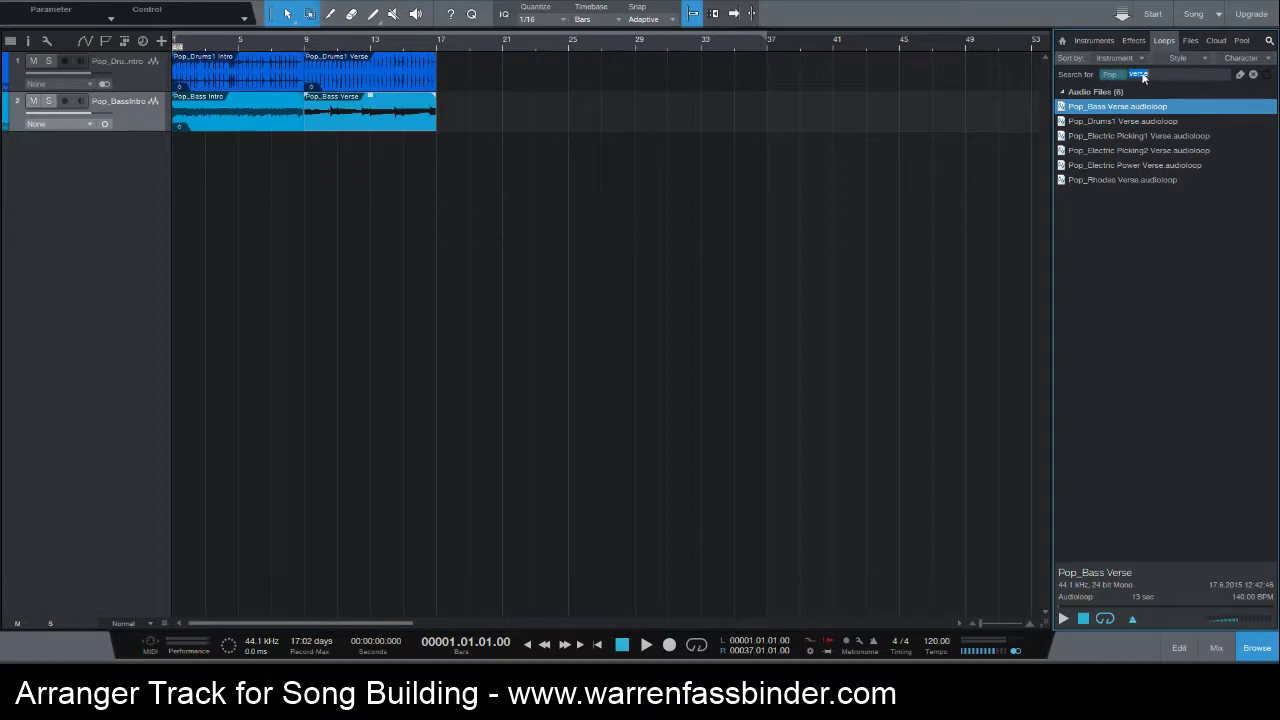
{"action": "type", "text": "chorus"}
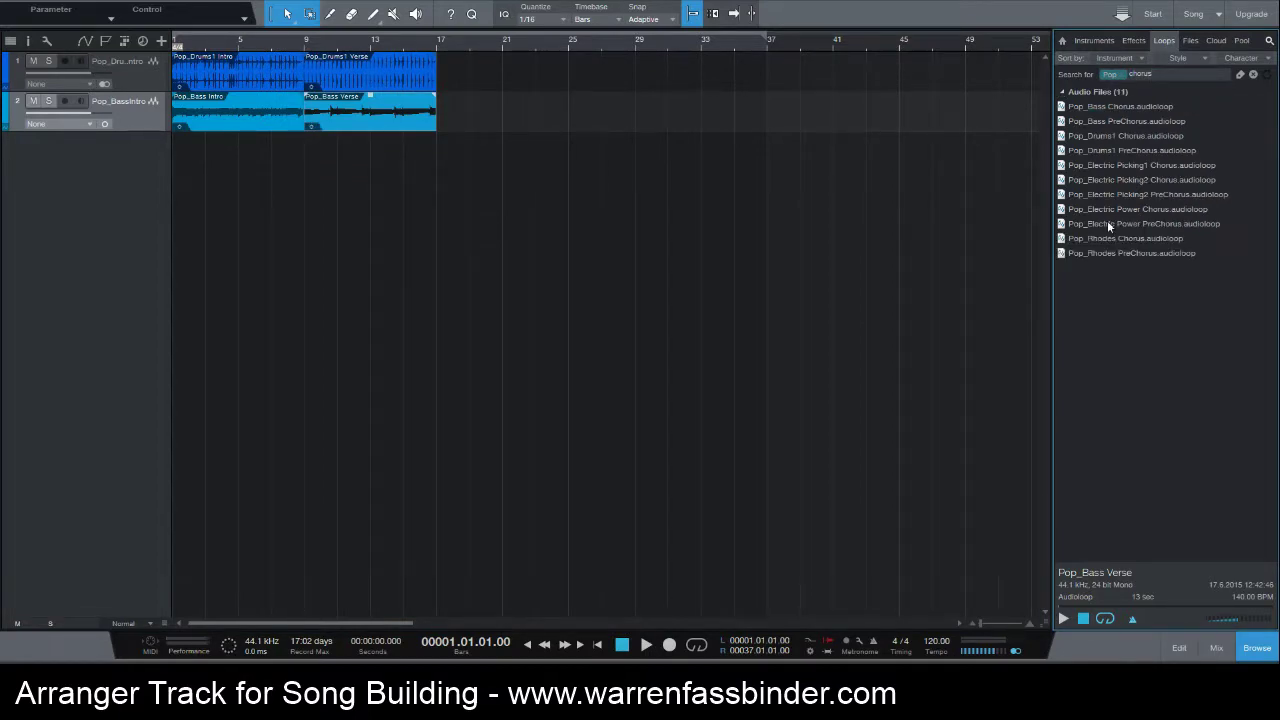
Place Pop_Drums1 Chorus and Pop_Bass Chorus at bar 17, then remove the chorus and Pop search filters.
{"action": "left_click_drag", "start_coordinate": [1114, 134], "coordinate": [466, 71]}
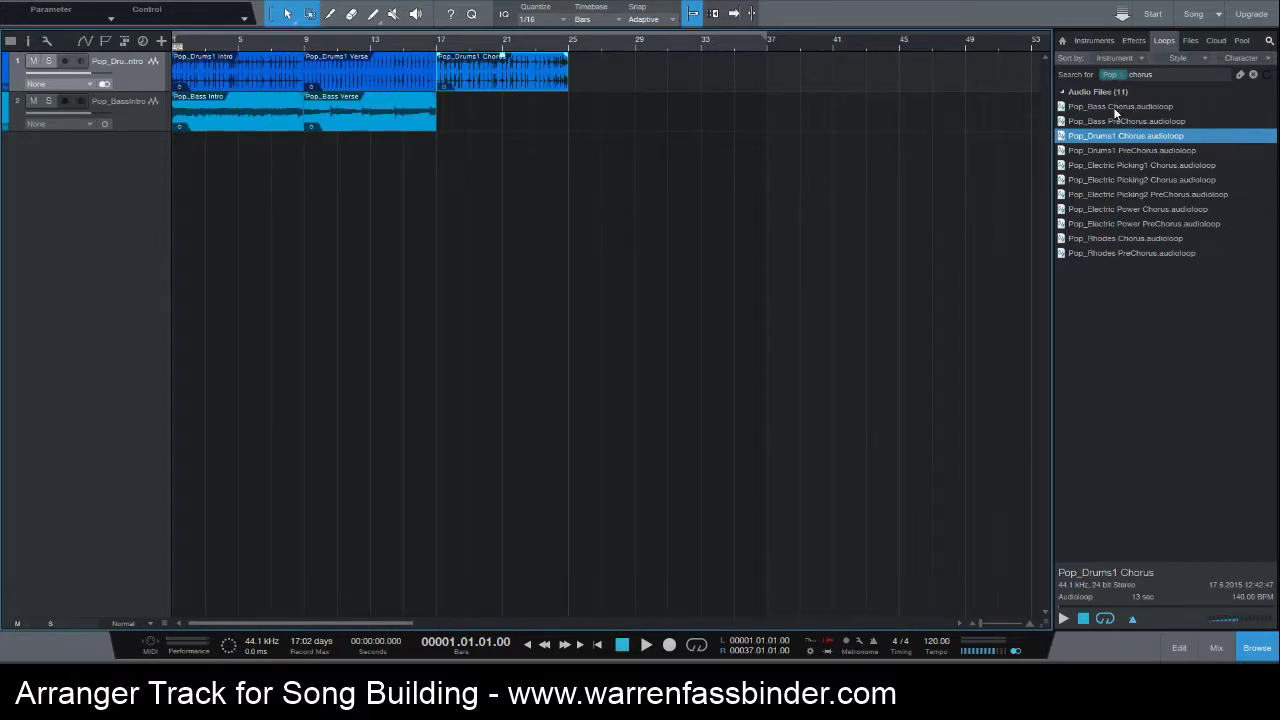
{"action": "left_click_drag", "start_coordinate": [1115, 113], "coordinate": [465, 128]}
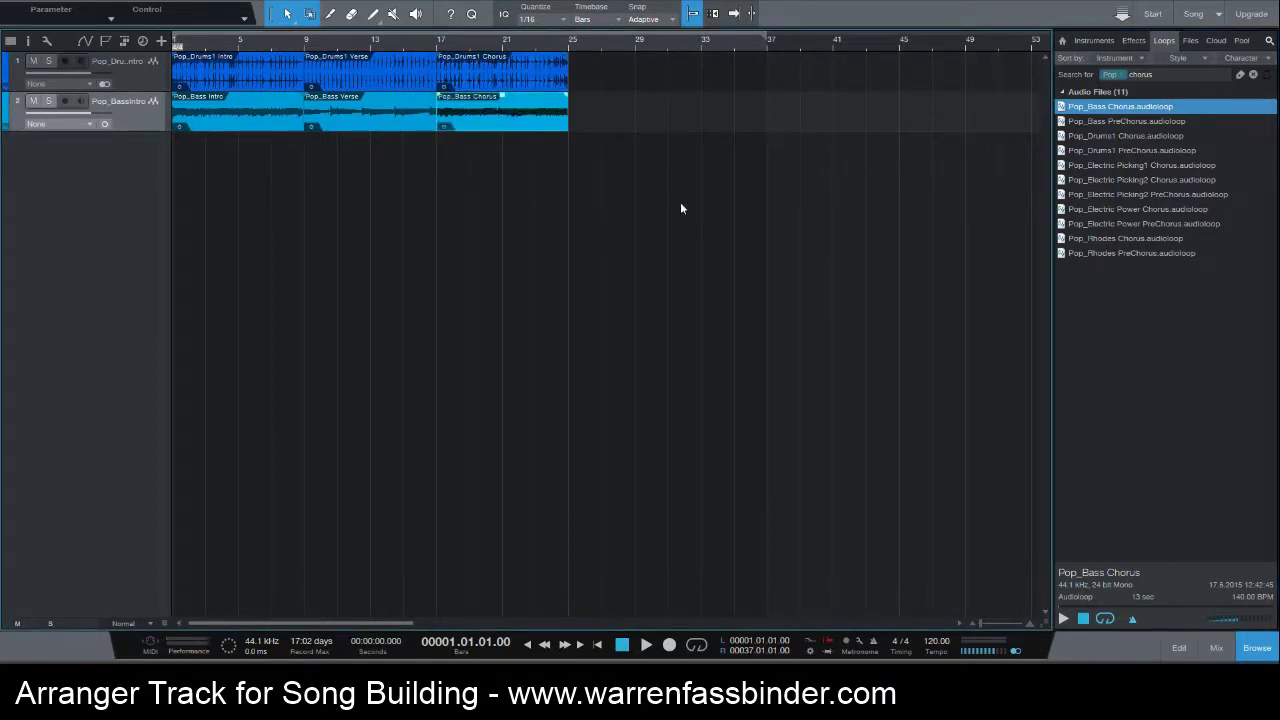
{"action": "left_click", "coordinate": [1167, 73]}
{"action": "key", "text": "Return"}
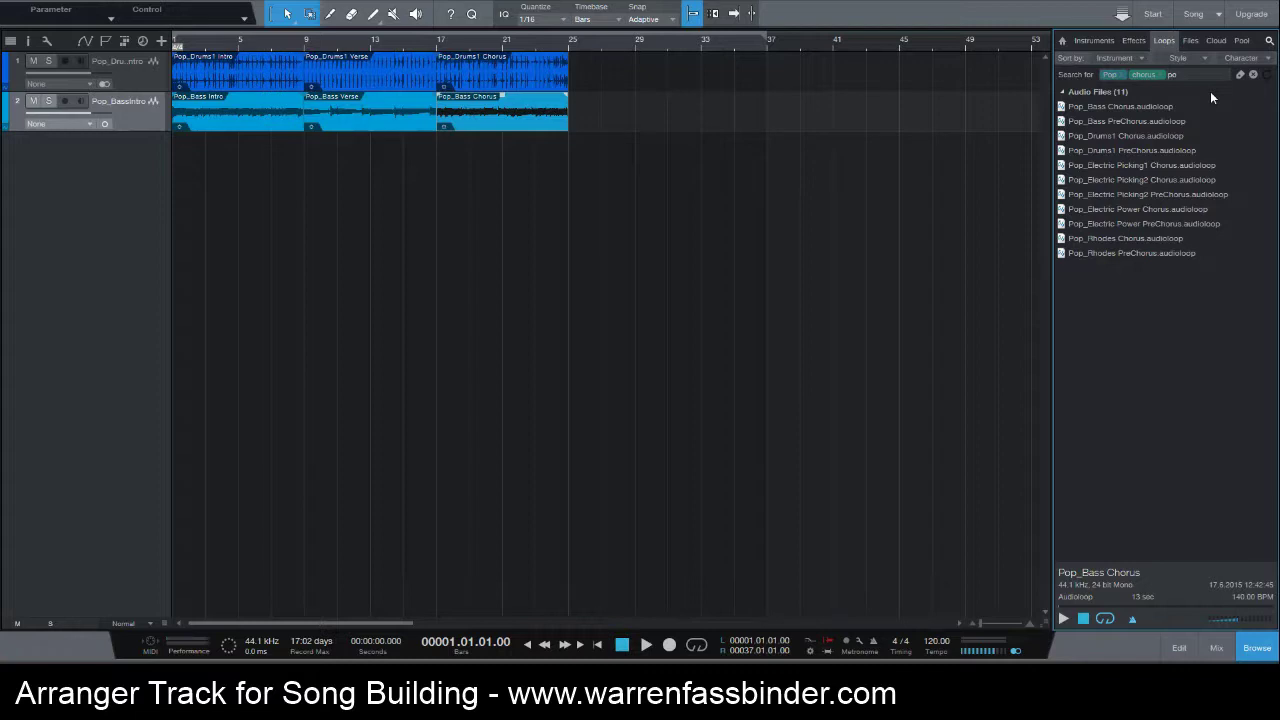
{"action": "type", "text": "wer"}
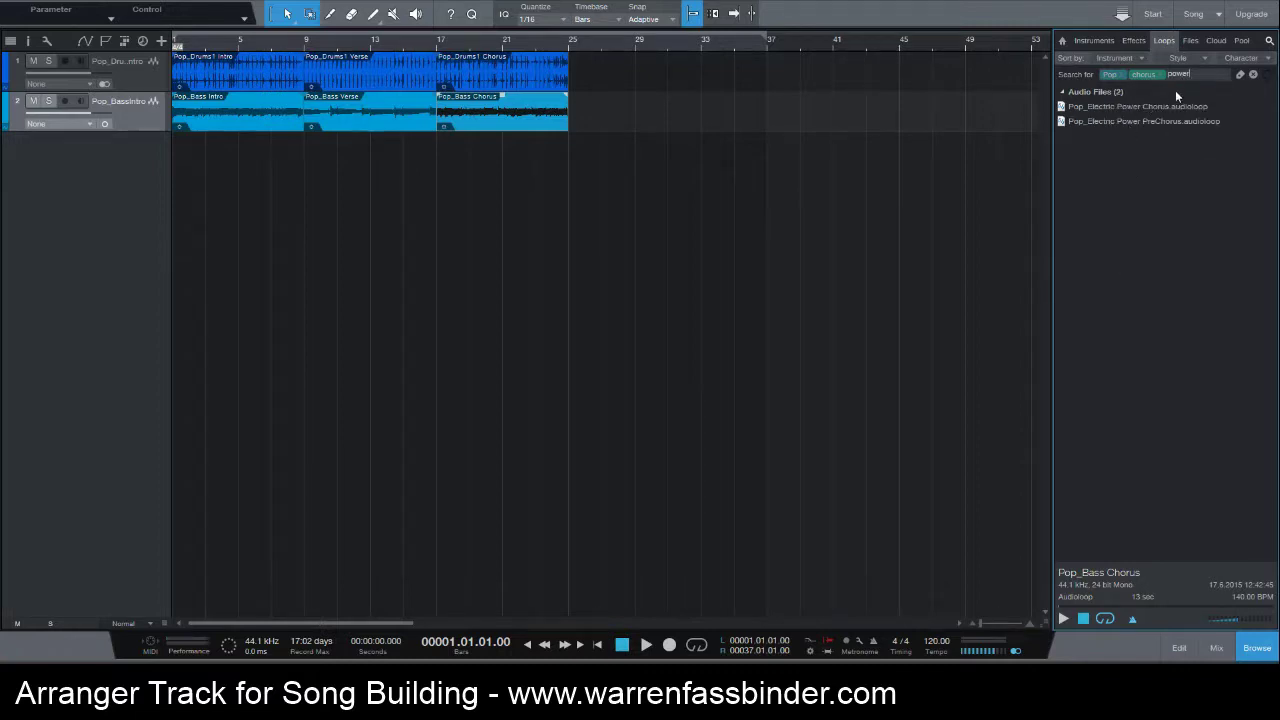
{"action": "key", "text": "BackSpace"}
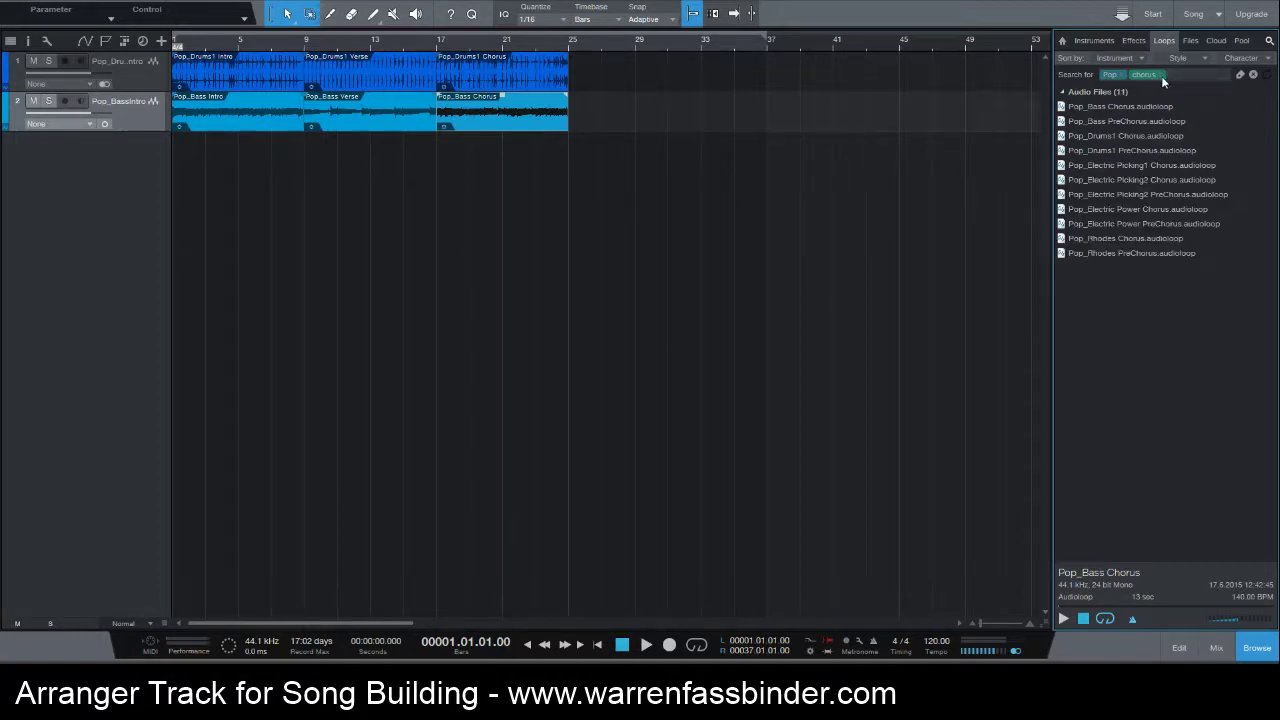
{"action": "left_click", "coordinate": [1158, 74]}
{"action": "left_click", "coordinate": [1123, 75]}
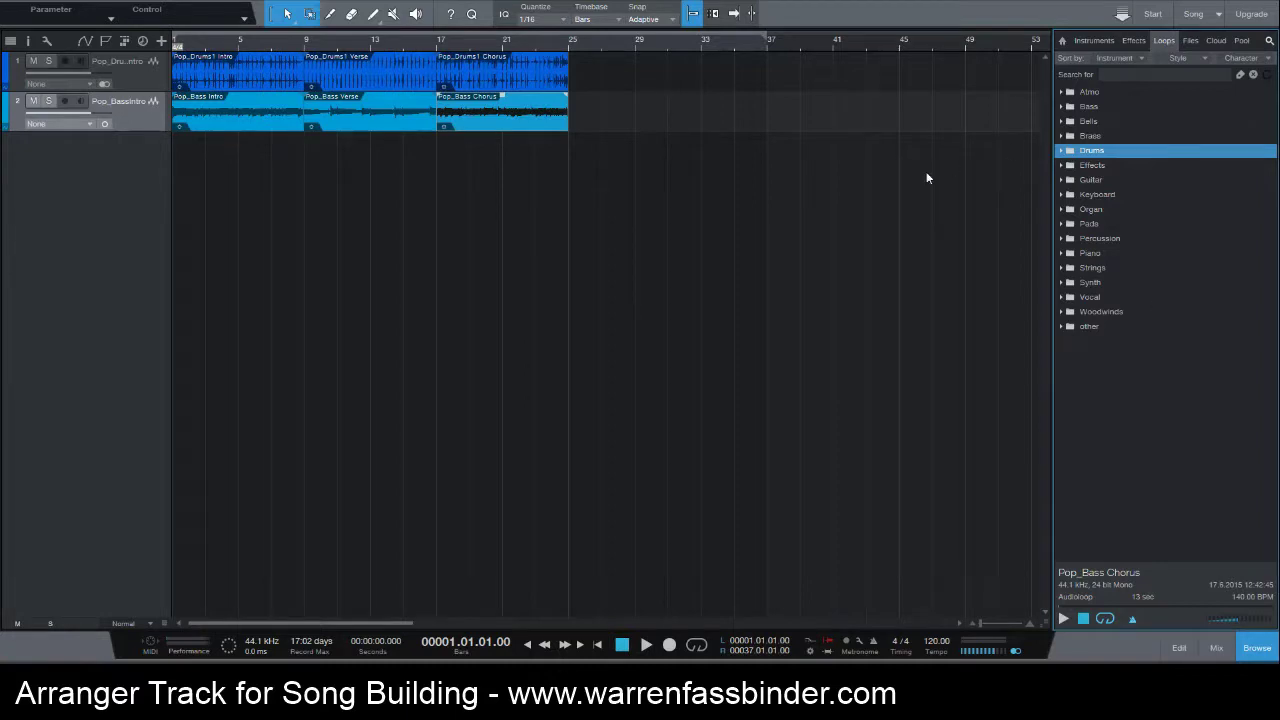
Show the Arranger Track and add an Intro section spanning bars 1 to 37.
{"action": "left_click", "coordinate": [123, 42]}
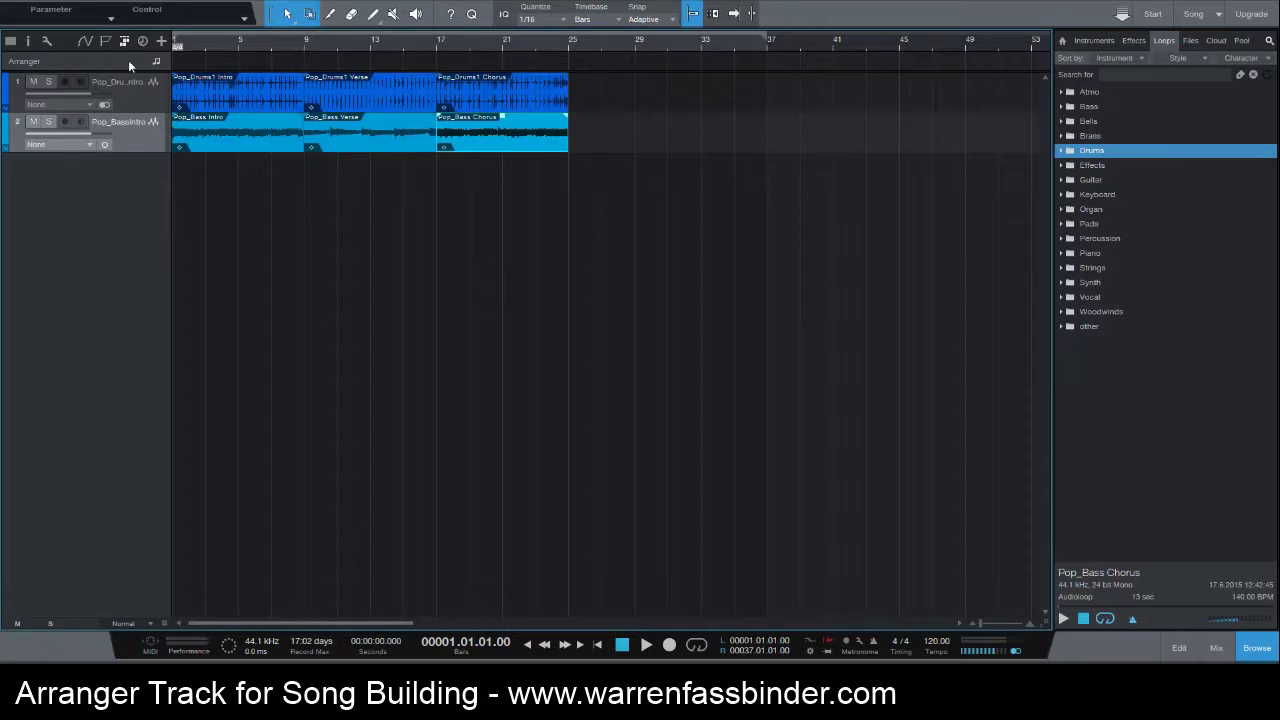
{"action": "double_click", "coordinate": [175, 59]}
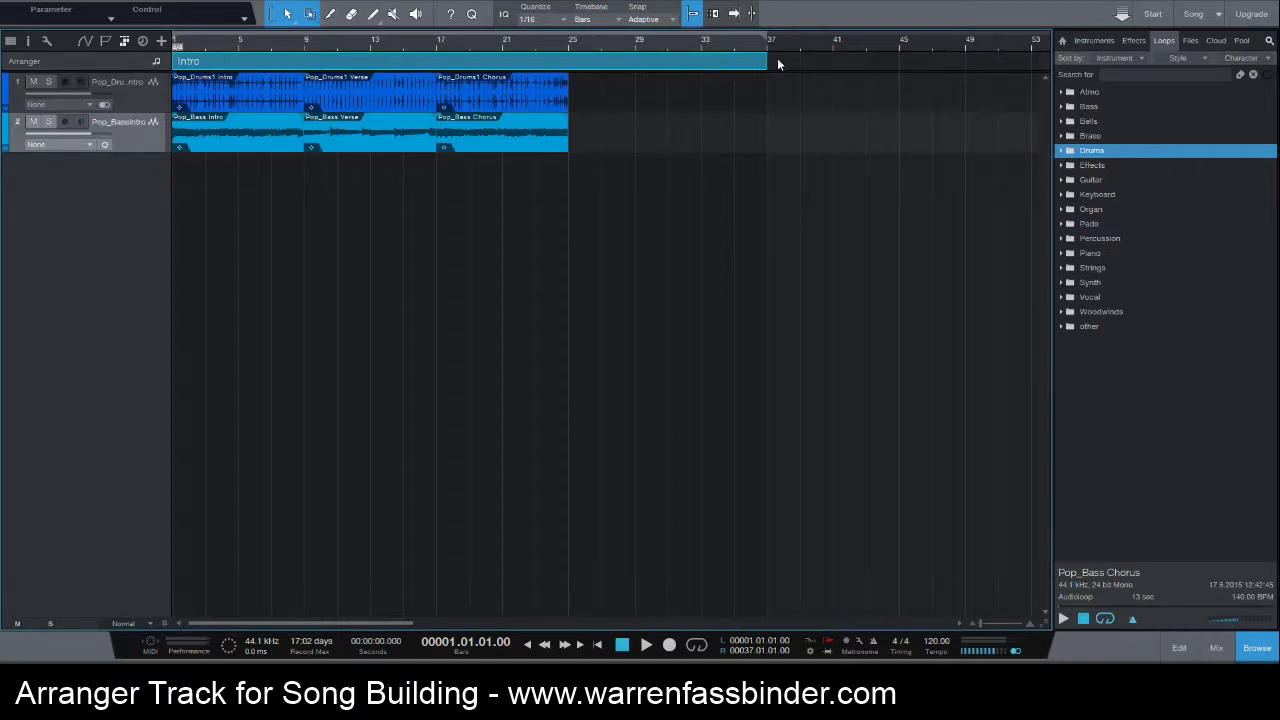
Trim Intro to bars 1–9, add Verse sections at 9–17 and 17–25, and delete the leftover 25–37 part.
{"action": "left_click_drag", "start_coordinate": [771, 62], "coordinate": [305, 68]}
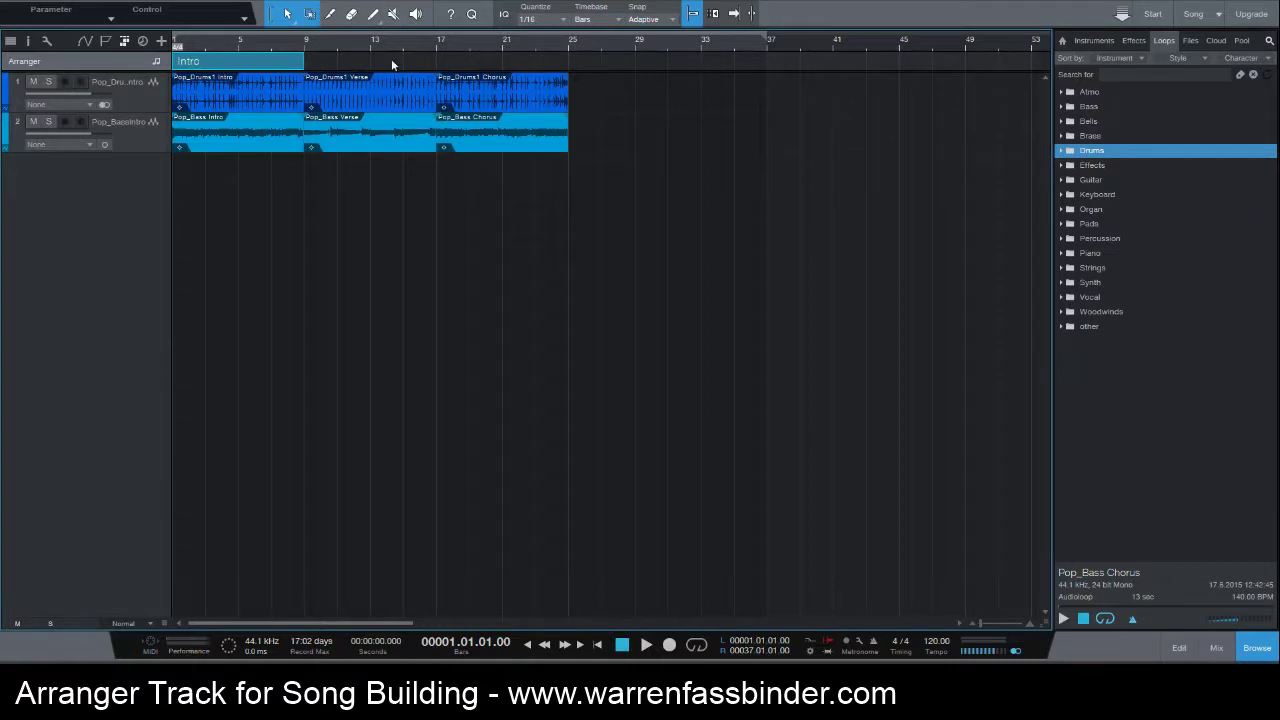
{"action": "double_click", "coordinate": [313, 62]}
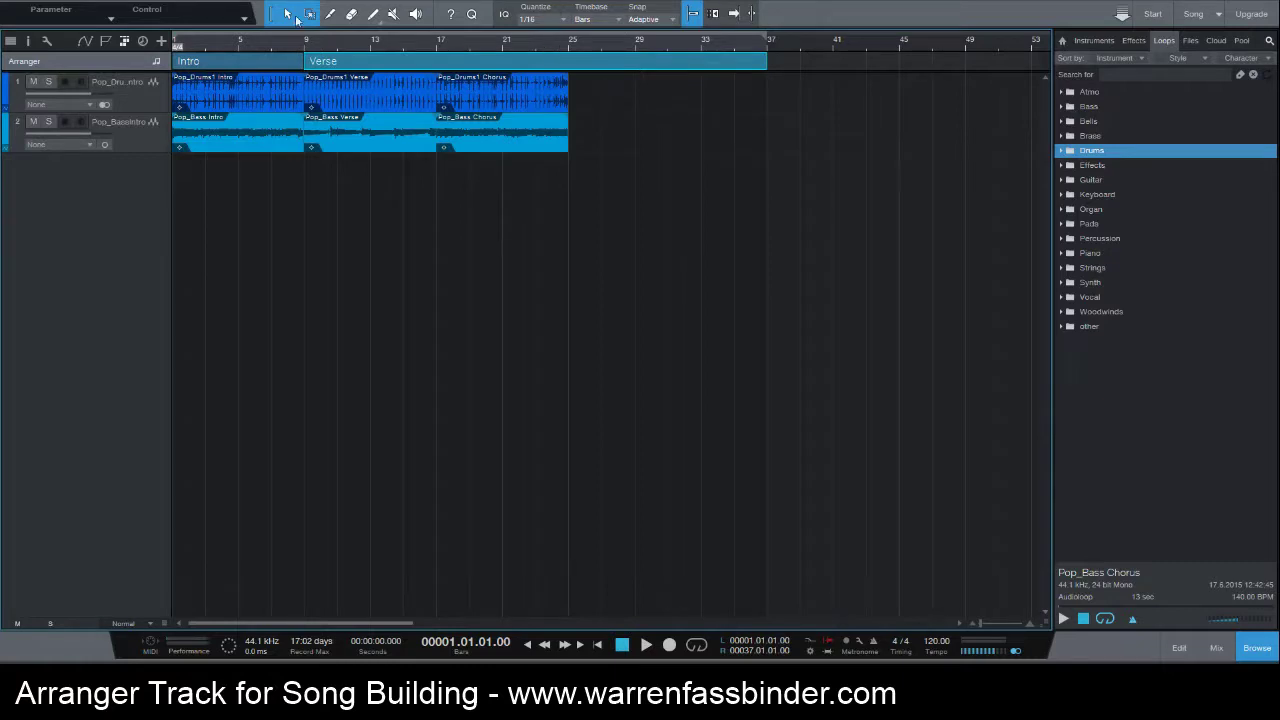
{"action": "left_click", "coordinate": [330, 13]}
{"action": "left_click", "coordinate": [572, 55]}
{"action": "left_click", "coordinate": [440, 58]}
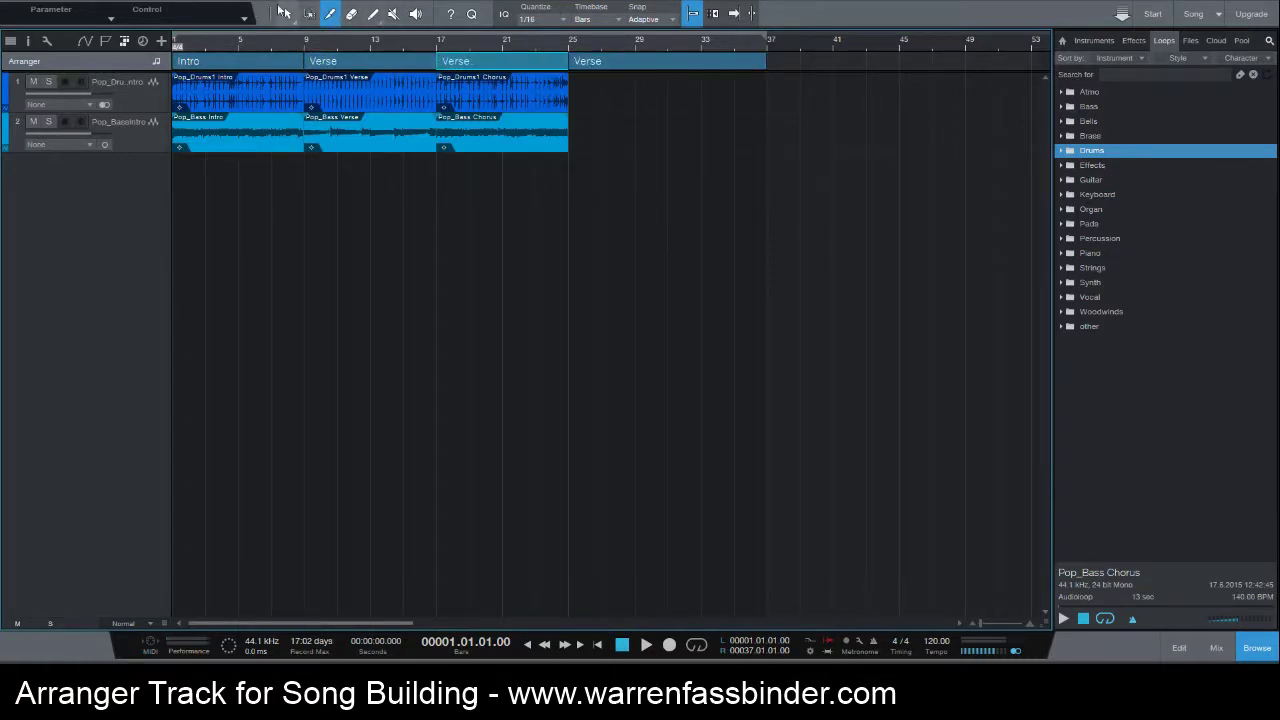
{"action": "left_click", "coordinate": [287, 13]}
{"action": "left_click", "coordinate": [657, 61]}
{"action": "key", "text": "Delete"}
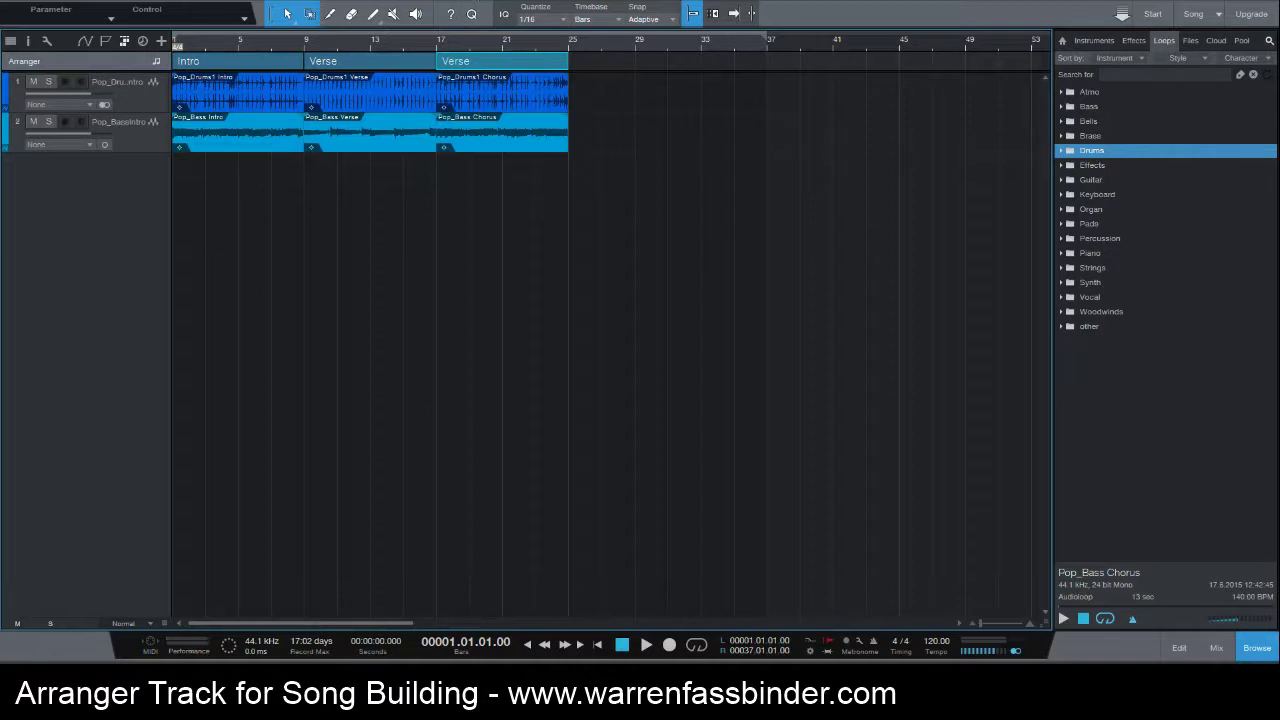
Rename the third arranger section to 'Chorus' in the section list.
{"action": "left_click", "coordinate": [28, 40]}
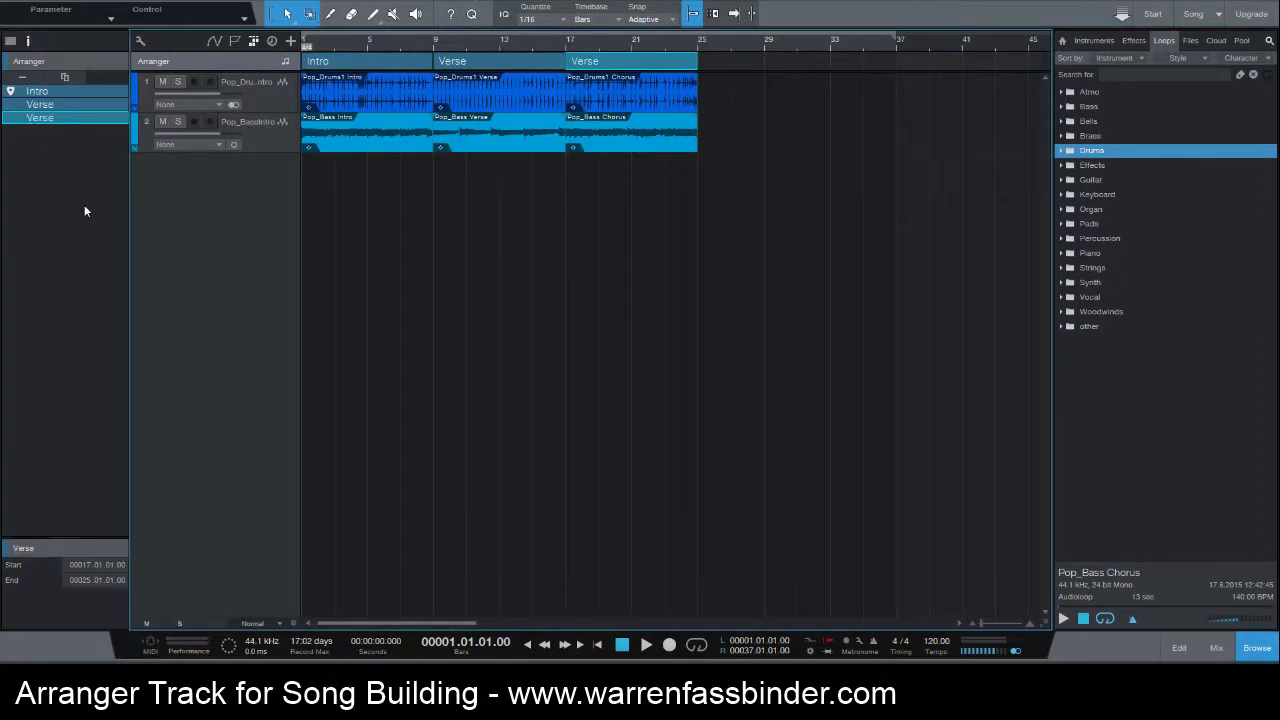
{"action": "double_click", "coordinate": [54, 117]}
{"action": "type", "text": "Chor"}
{"action": "key", "text": "BackSpace"}
{"action": "key", "text": "BackSpace"}
{"action": "key", "text": "BackSpace"}
{"action": "type", "text": "horus"}
{"action": "key", "text": "Return"}
Paint a new section at bars 15–17 and rename it 'Pre Chorus'.
{"action": "left_click", "coordinate": [330, 13]}
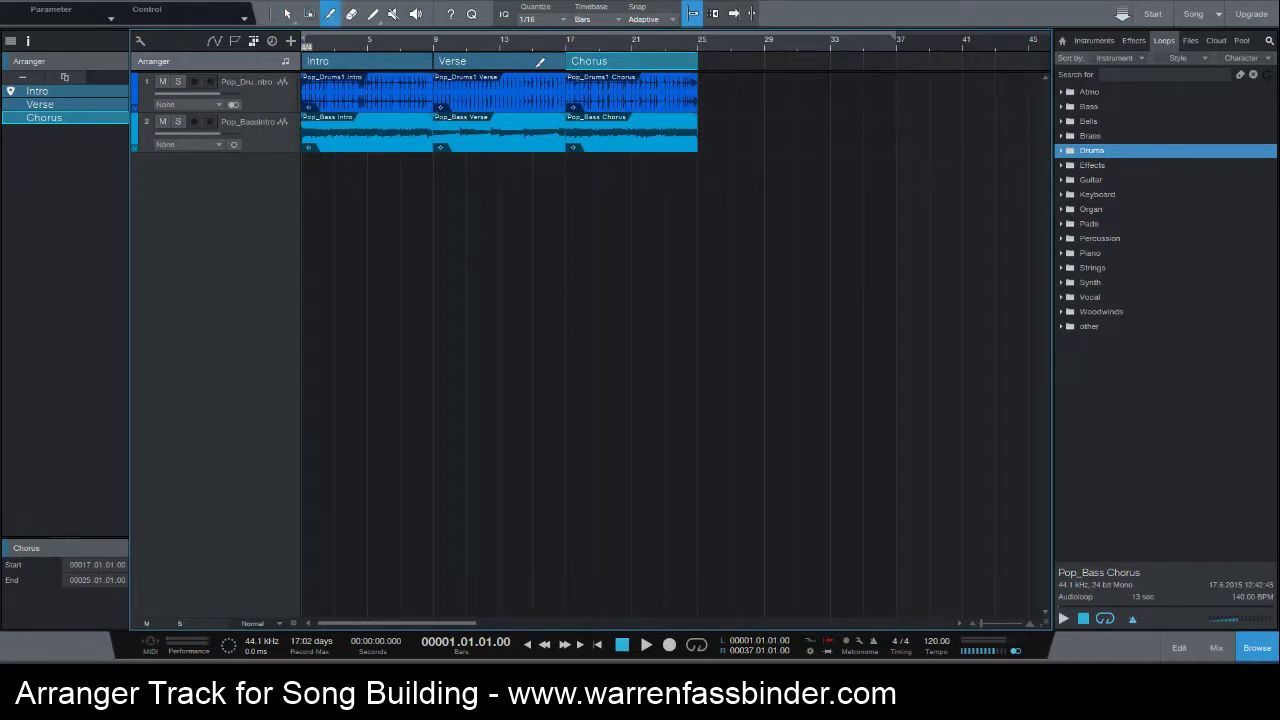
{"action": "left_click", "coordinate": [531, 58]}
{"action": "left_click", "coordinate": [537, 60]}
{"action": "left_click", "coordinate": [538, 60]}
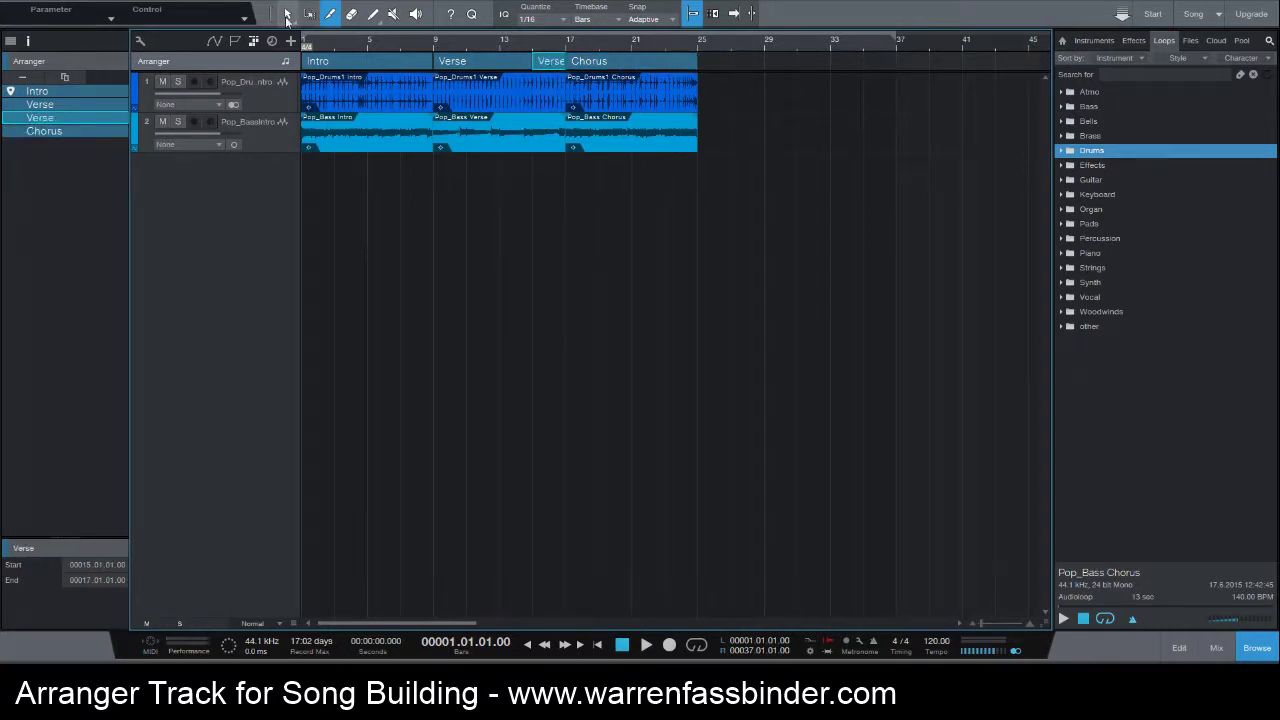
{"action": "double_click", "coordinate": [92, 118]}
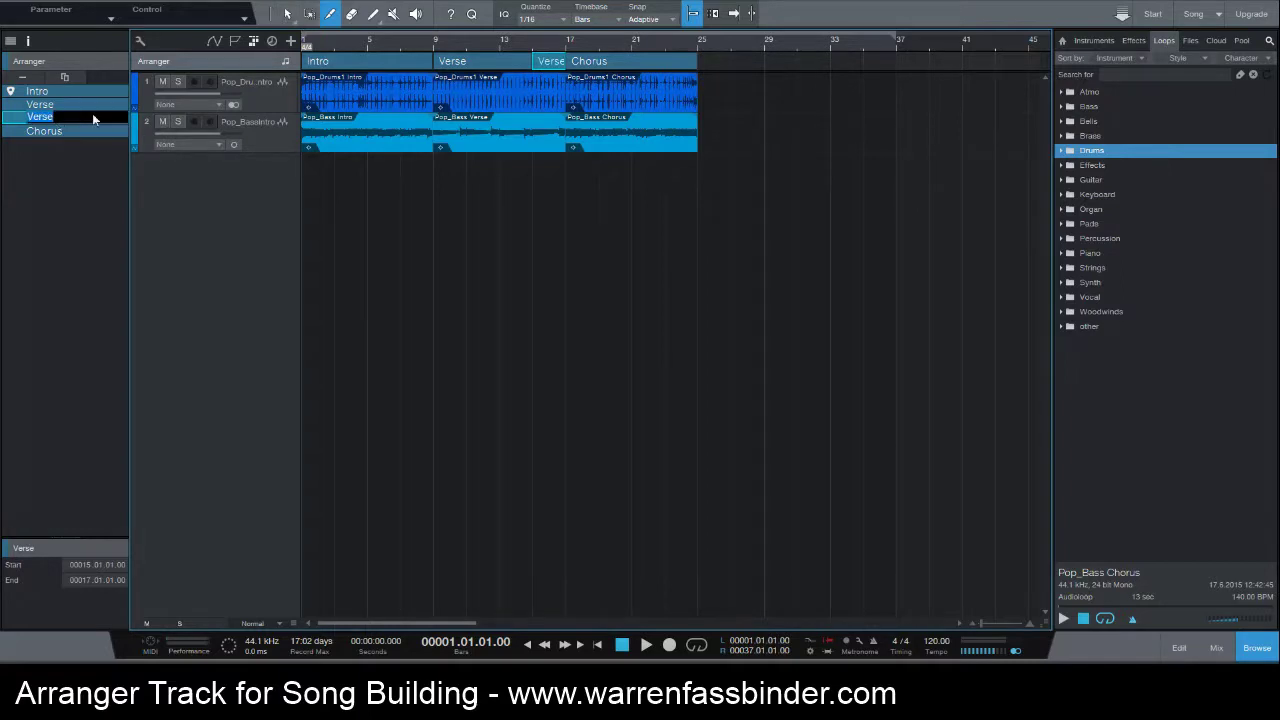
{"action": "type", "text": "Pre Chorus"}
{"action": "key", "text": "Return"}
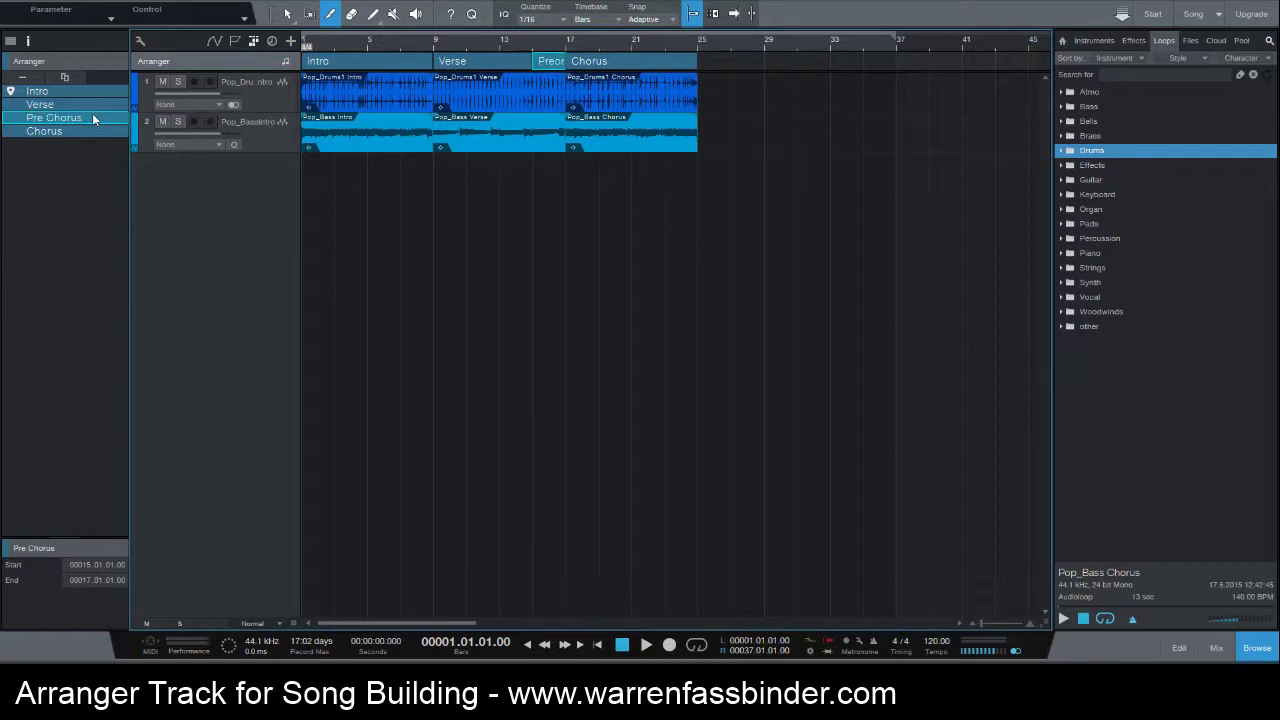
{"action": "left_click", "coordinate": [287, 13]}
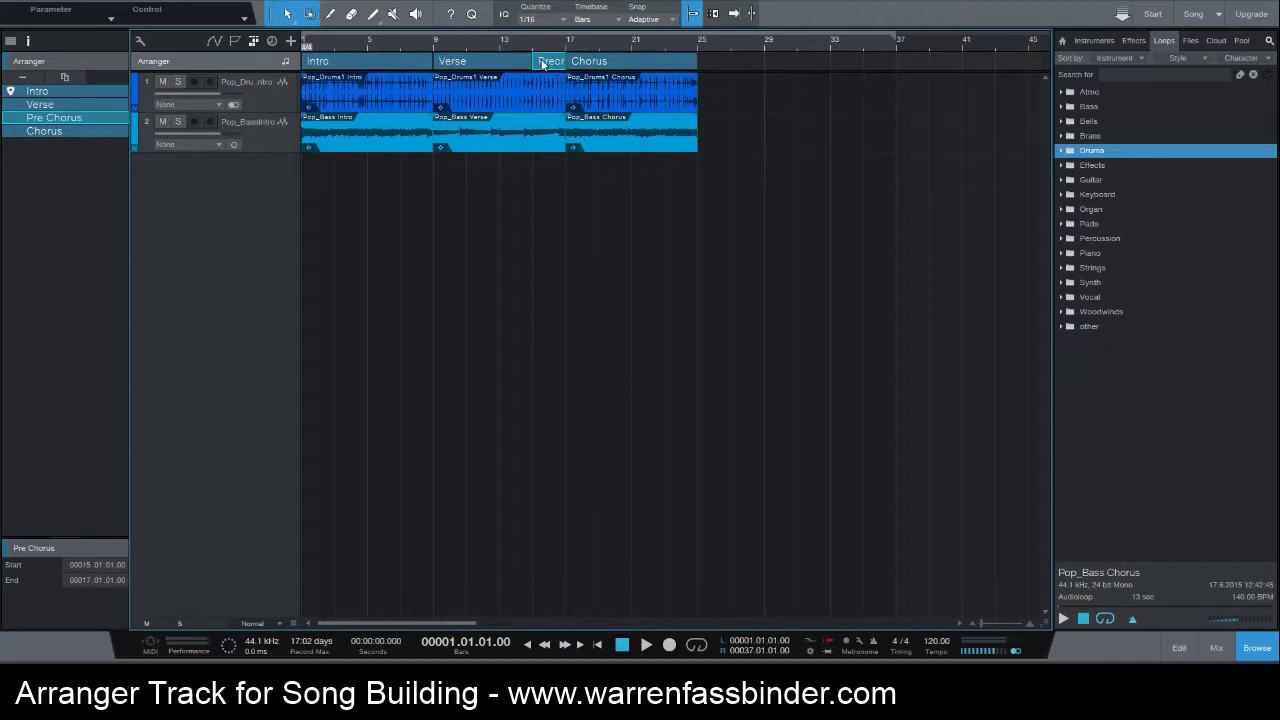
Copy the Pre Chorus section to bar 39 and once more further along the song.
{"action": "left_click_drag", "start_coordinate": [543, 64], "coordinate": [947, 65]}
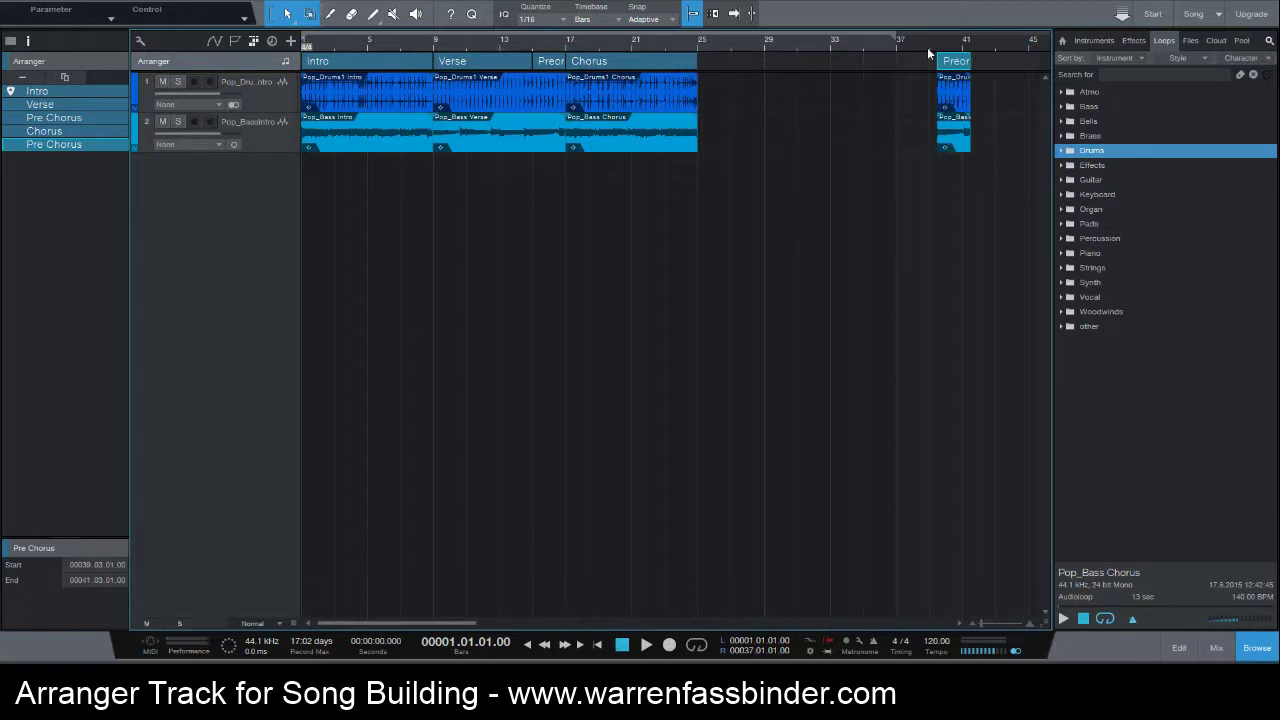
{"action": "key", "text": "w"}
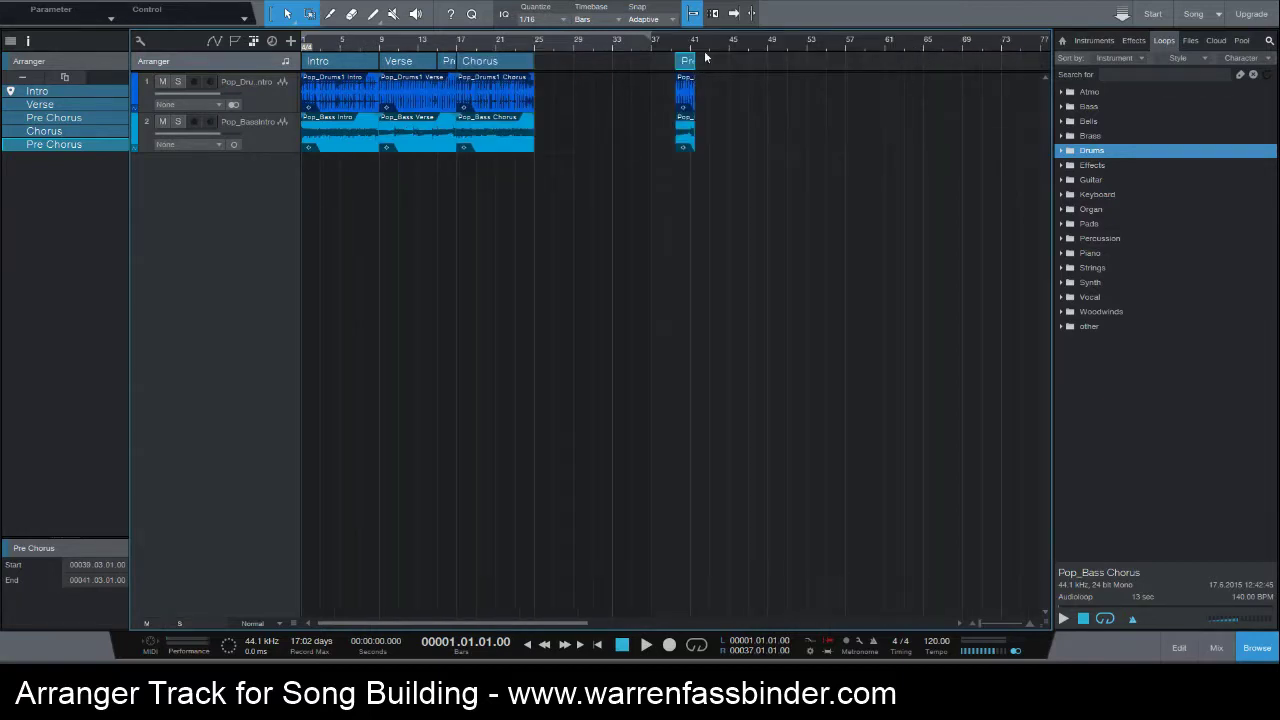
{"action": "left_click_drag", "start_coordinate": [687, 62], "coordinate": [762, 64]}
{"action": "scroll", "coordinate": [661, 42], "scroll_direction": "up", "scroll_amount": 4}
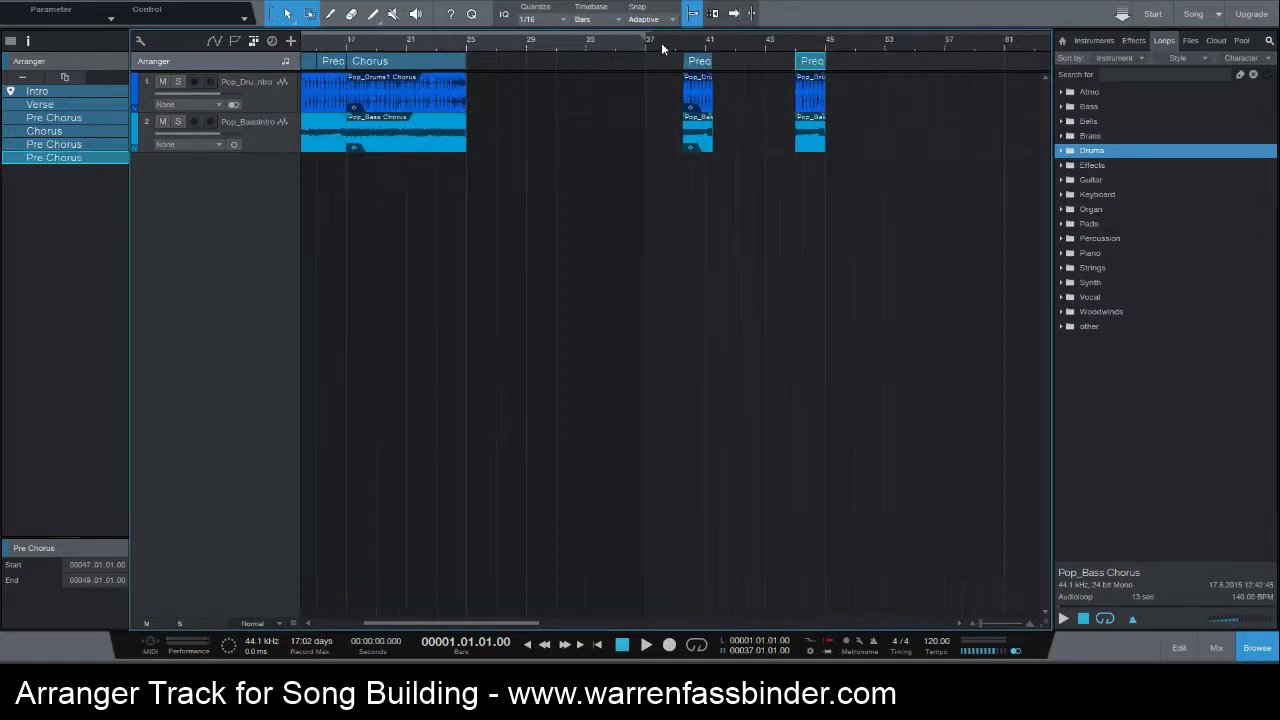
Hide the loops browser and delete the original Pre Chorus between Verse and Chorus.
{"action": "left_click_drag", "start_coordinate": [515, 625], "coordinate": [405, 630]}
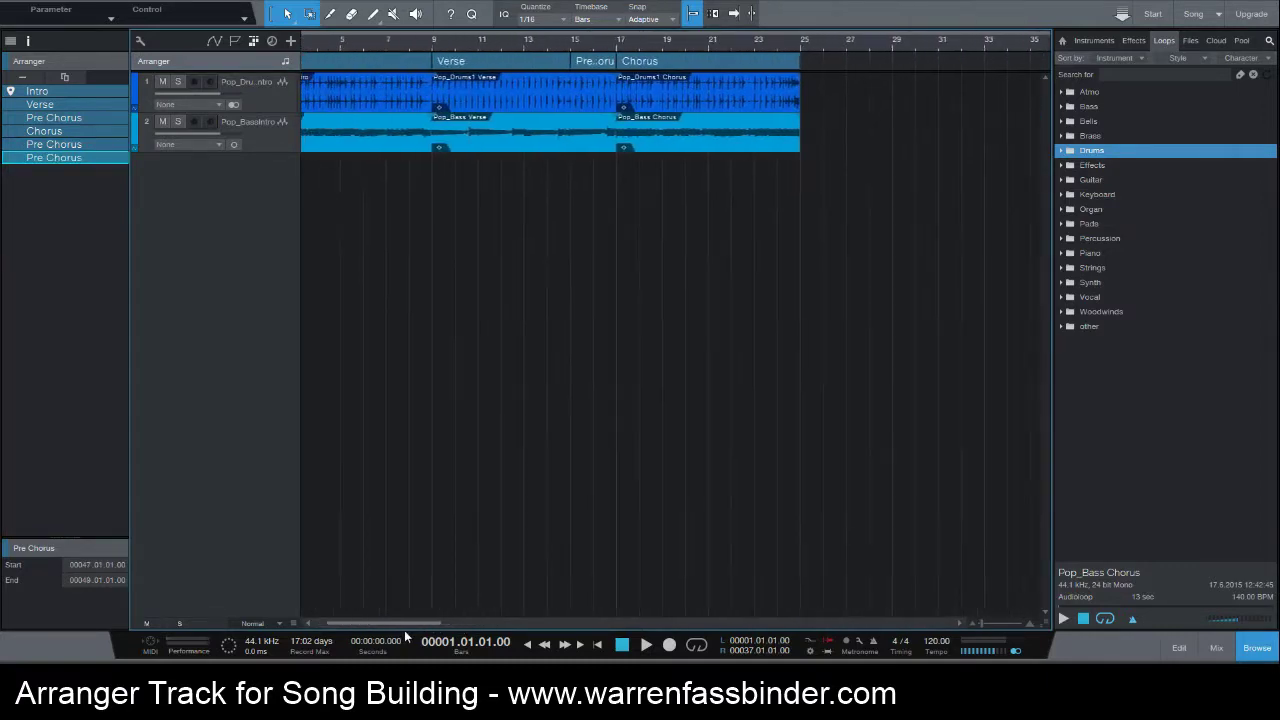
{"action": "left_click", "coordinate": [1257, 648]}
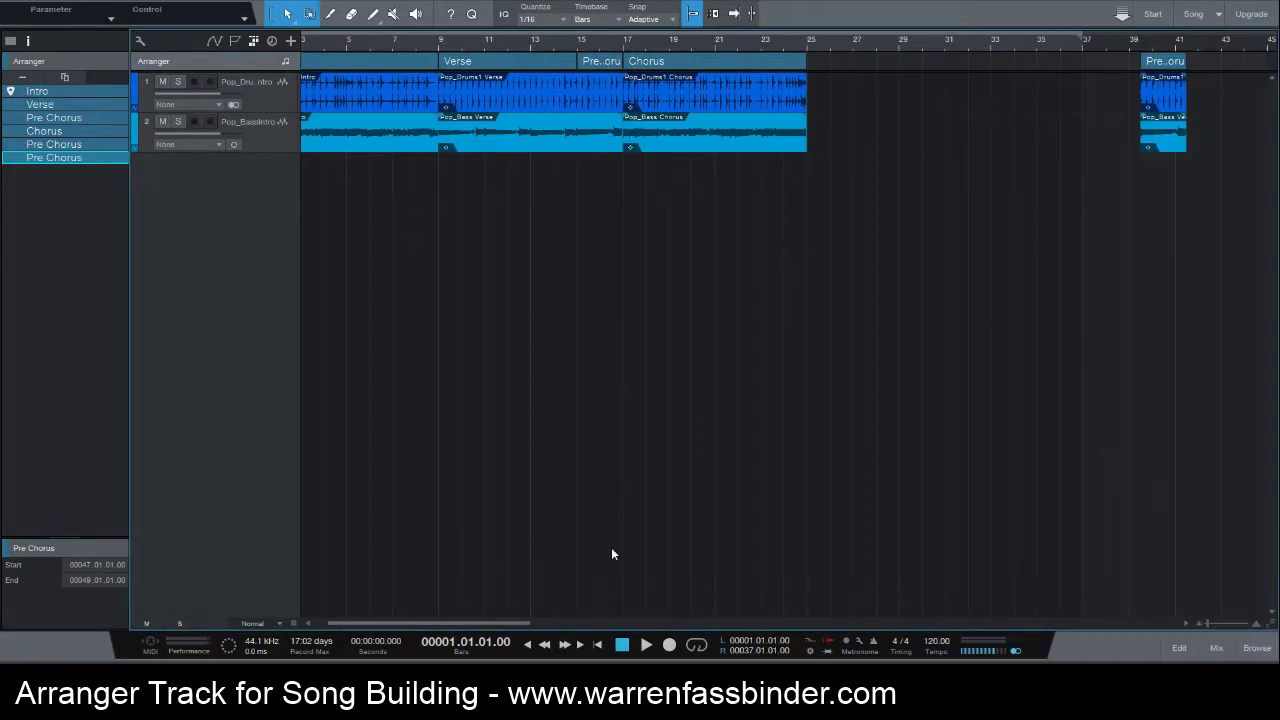
{"action": "left_click_drag", "start_coordinate": [512, 623], "coordinate": [494, 621]}
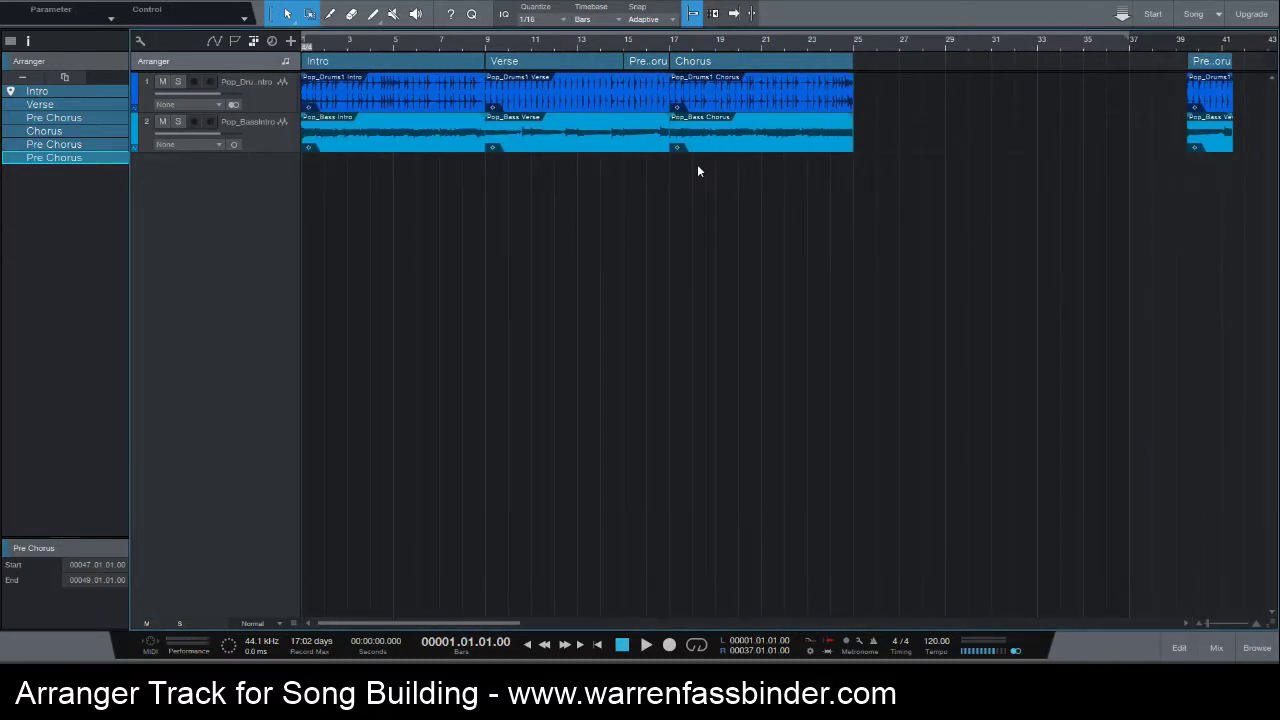
{"action": "left_click", "coordinate": [640, 62]}
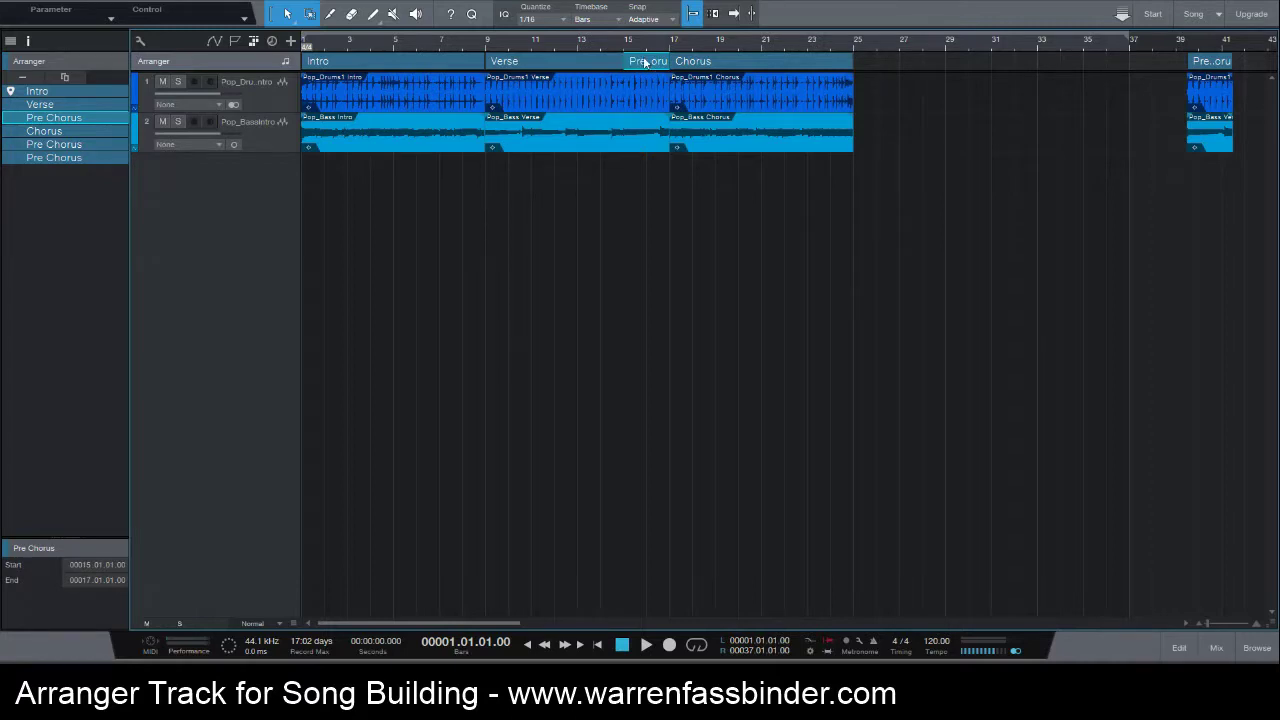
{"action": "key", "text": "Delete"}
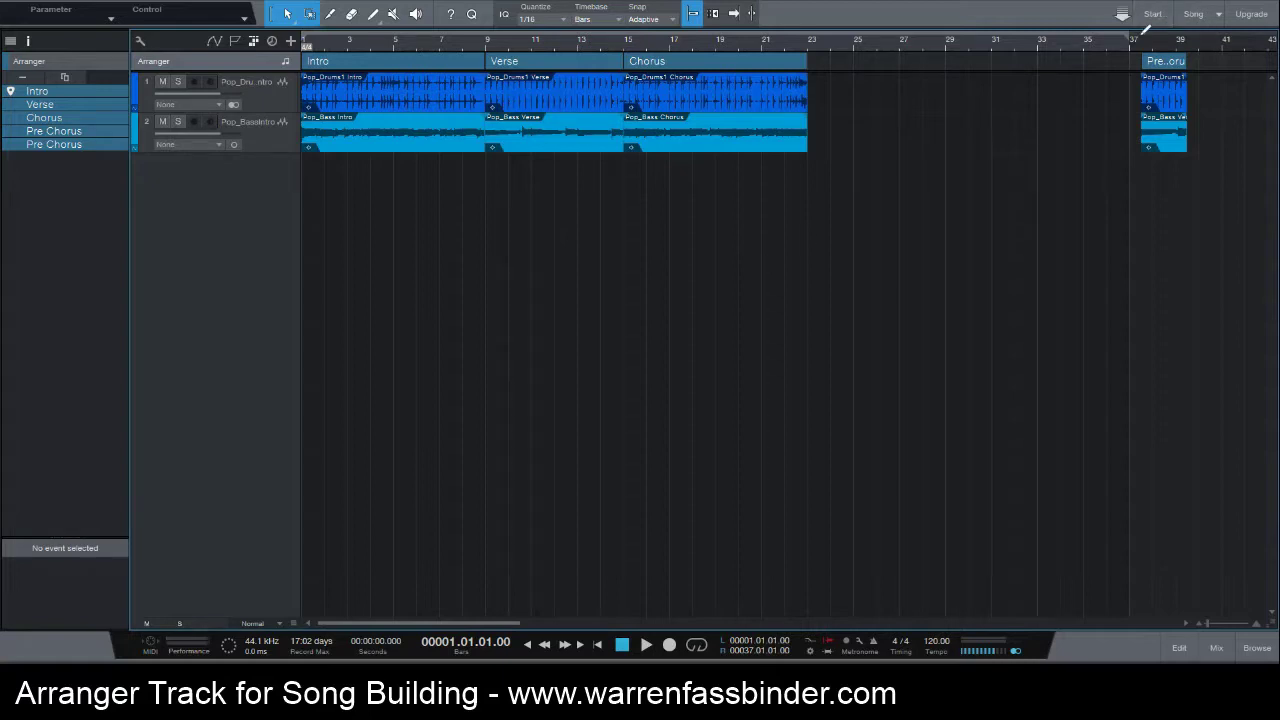
Set the song position to bar 37 and play back the Pre Chorus copy.
{"action": "left_click", "coordinate": [1185, 30]}
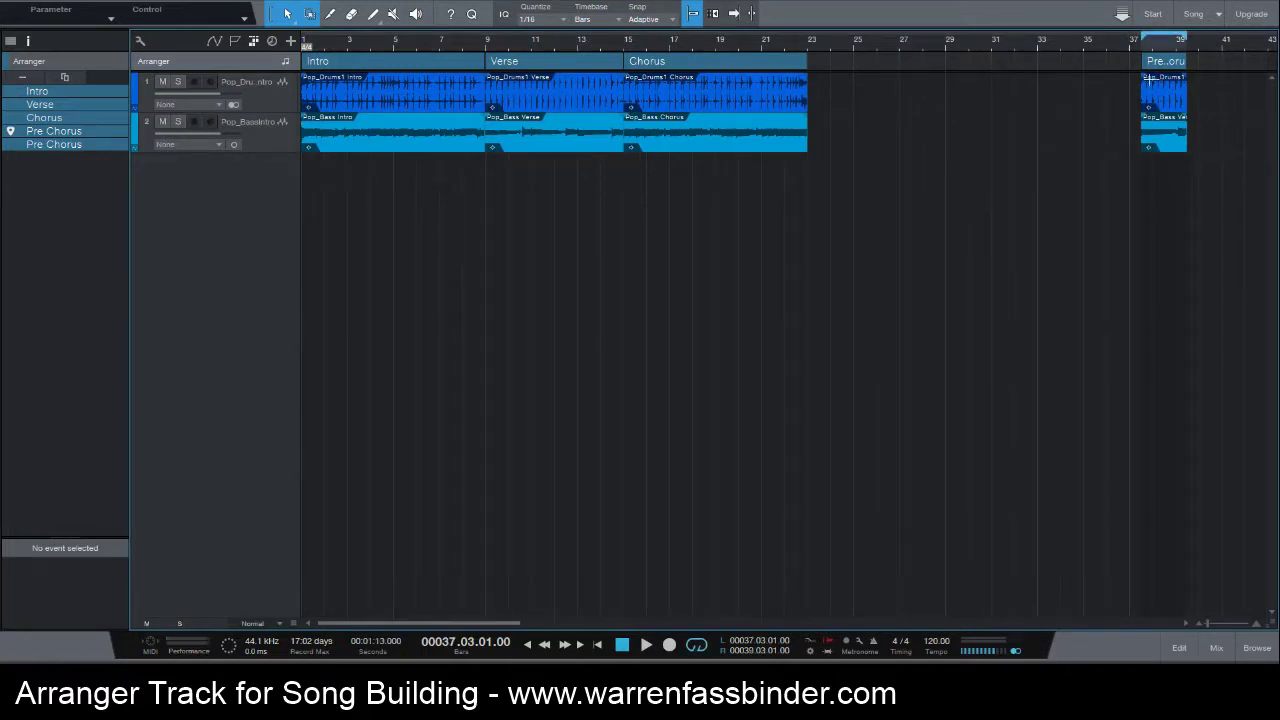
{"action": "key", "text": "space"}
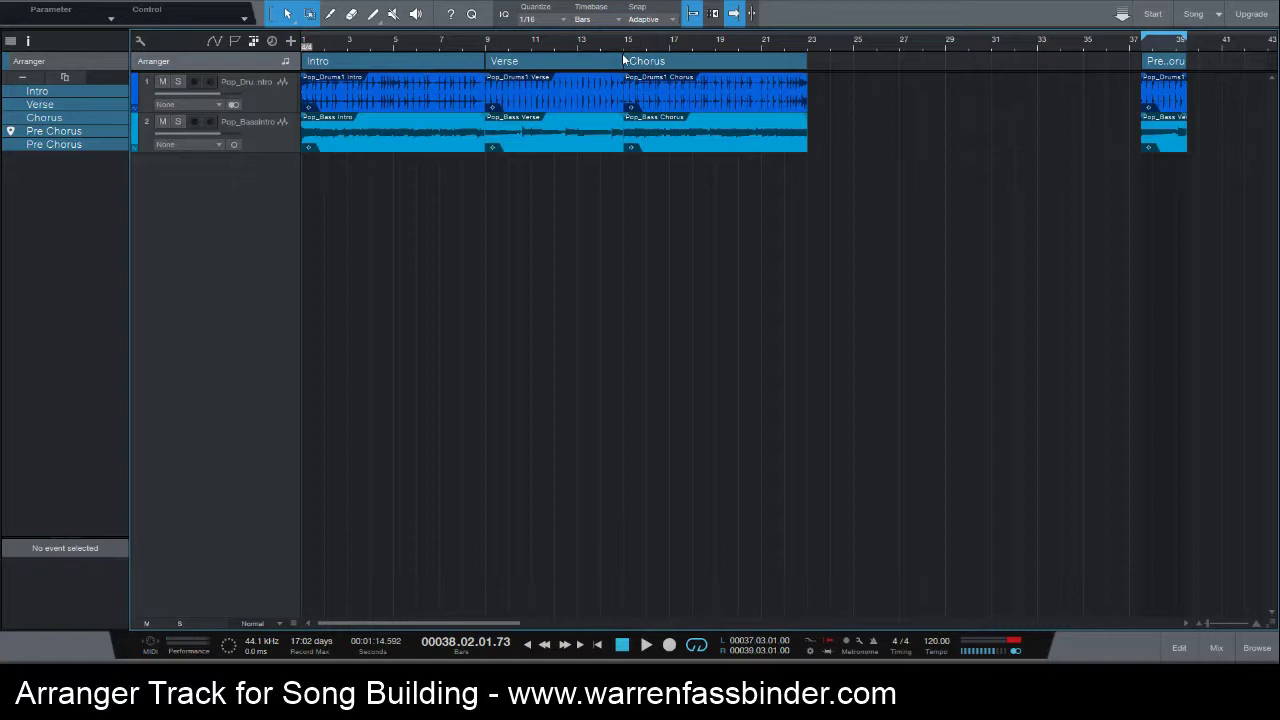
Move the Pre Chorus copy from bar 37 to bars 15–17 before Chorus, and loop bars 1–25.
{"action": "left_click", "coordinate": [73, 131]}
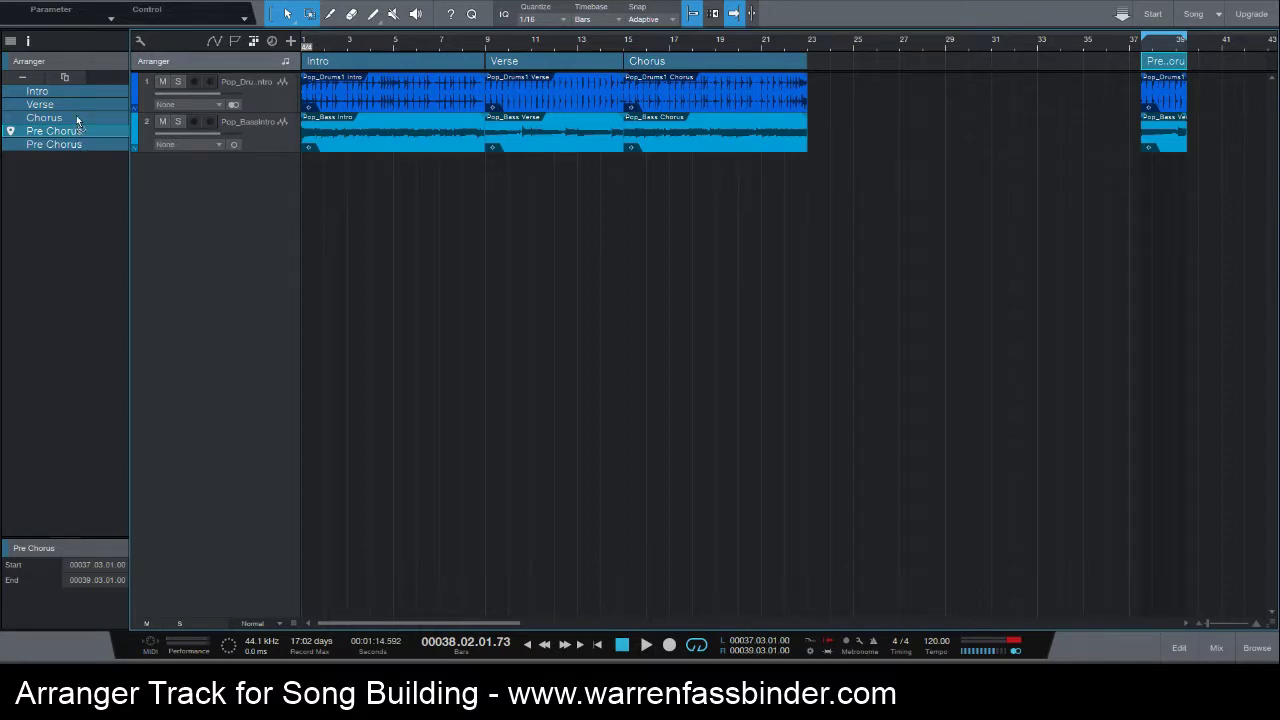
{"action": "left_click_drag", "start_coordinate": [77, 116], "coordinate": [77, 112]}
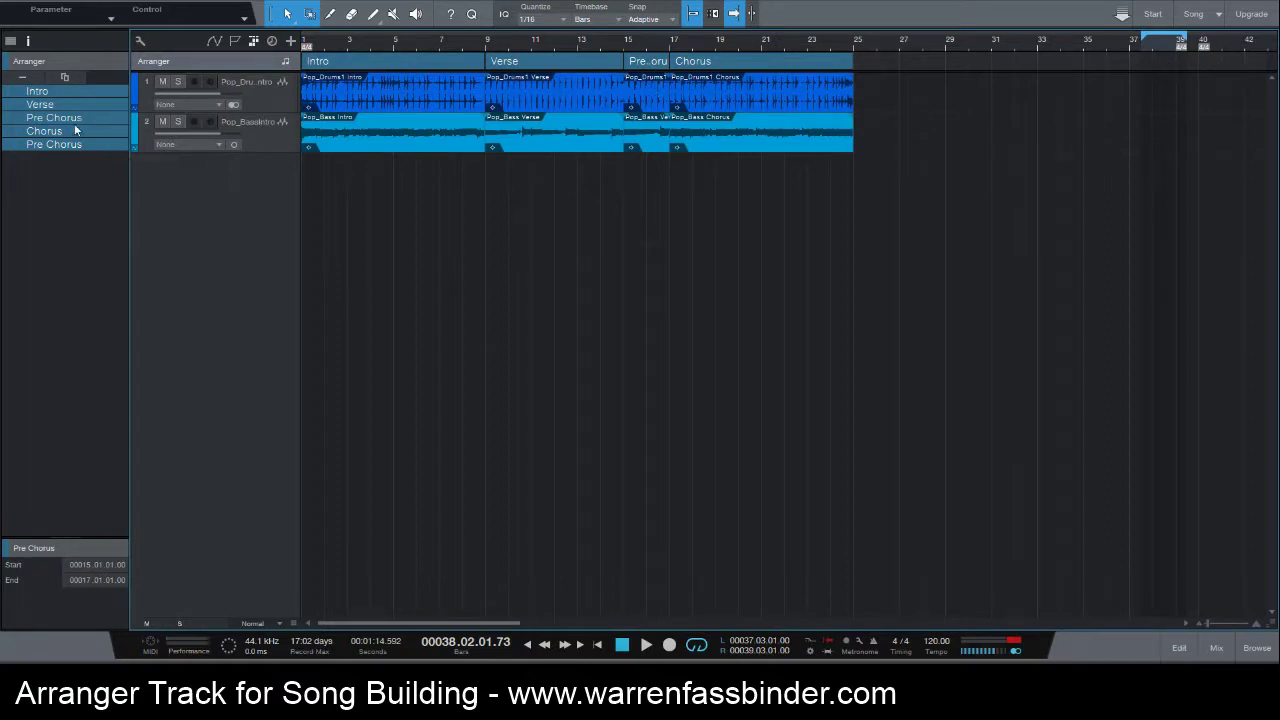
{"action": "key", "text": "ctrl+z"}
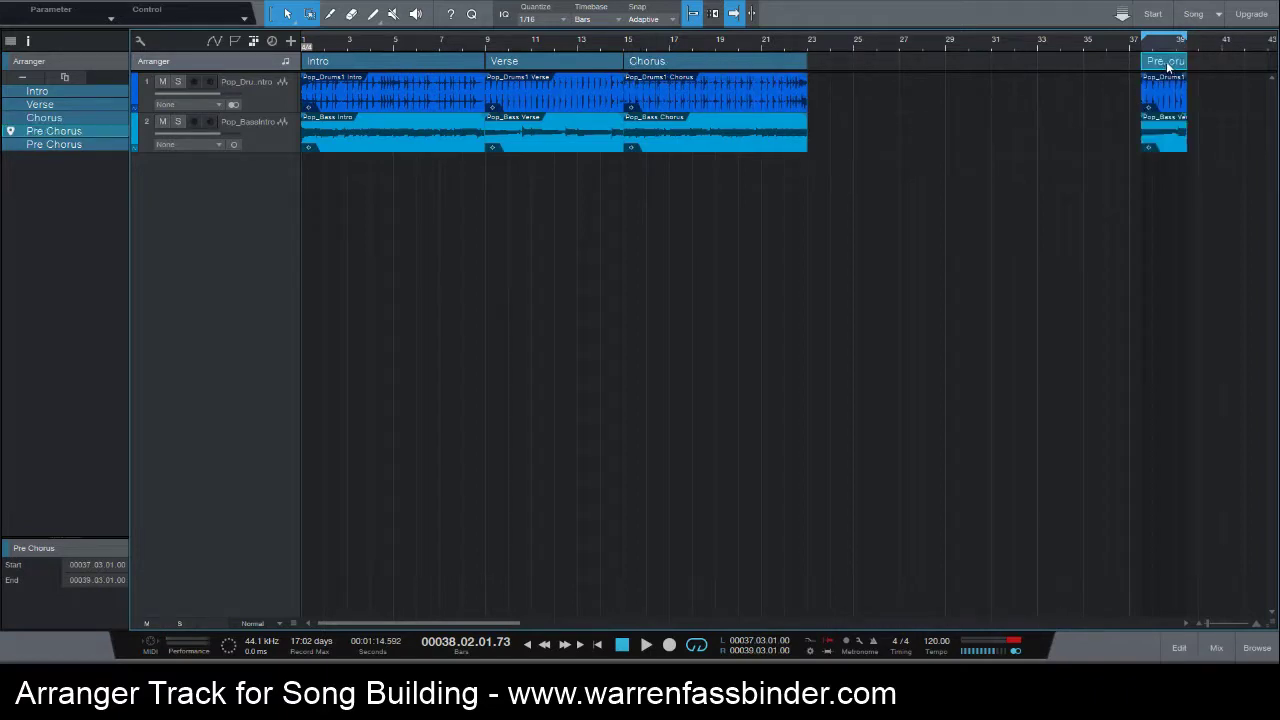
{"action": "left_click_drag", "start_coordinate": [634, 69], "coordinate": [624, 68]}
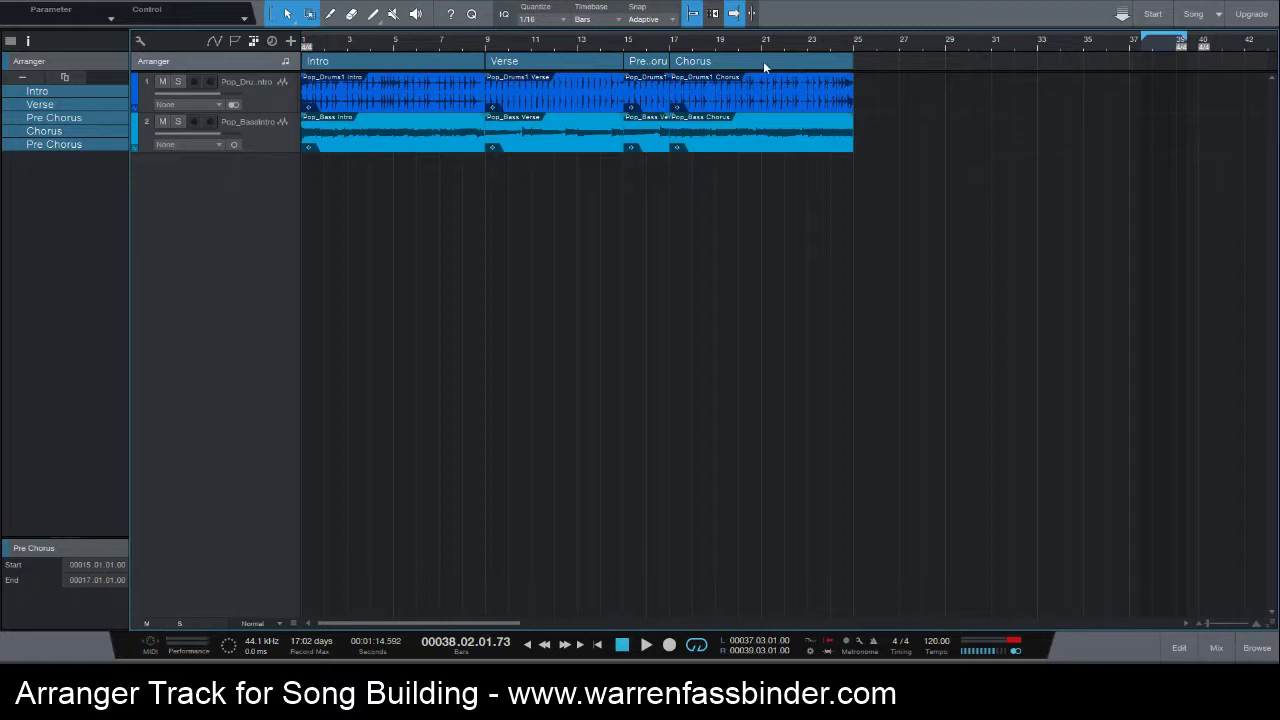
{"action": "left_click_drag", "start_coordinate": [857, 32], "coordinate": [137, 29]}
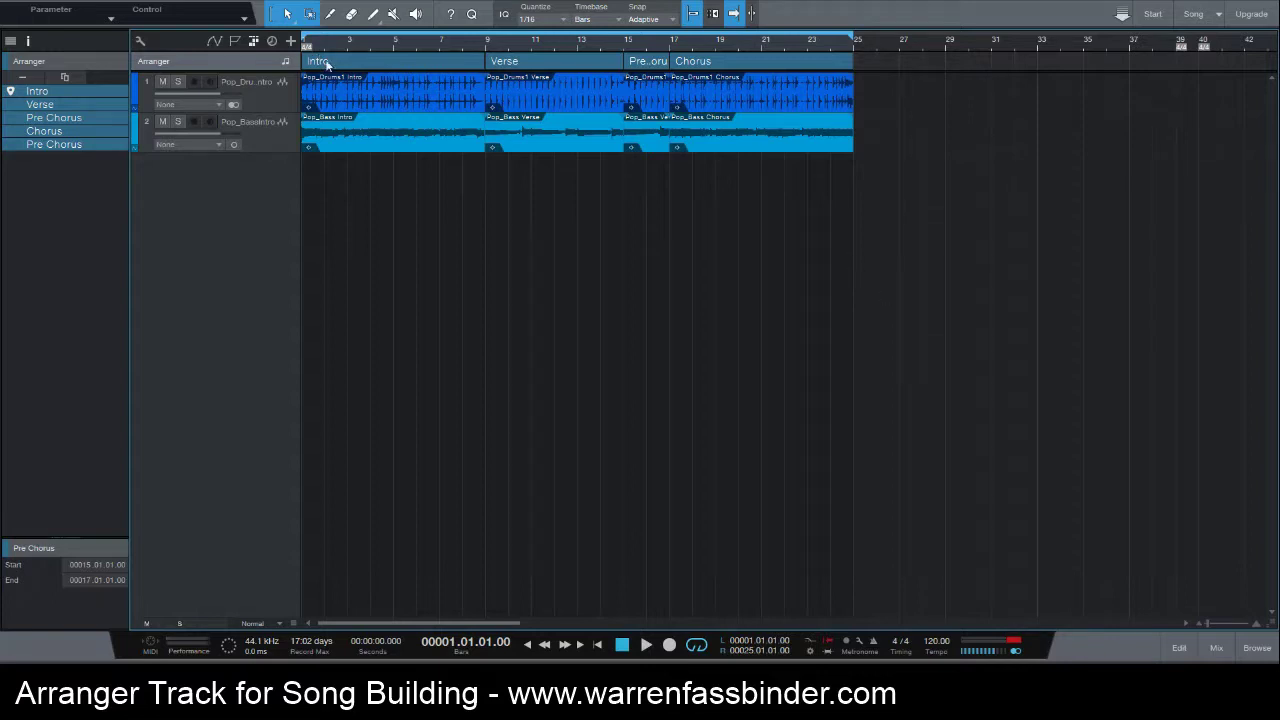
Change the Pop_Bass track colour to green from the track colour palette.
{"action": "left_click", "coordinate": [409, 62]}
{"action": "left_click", "coordinate": [543, 61]}
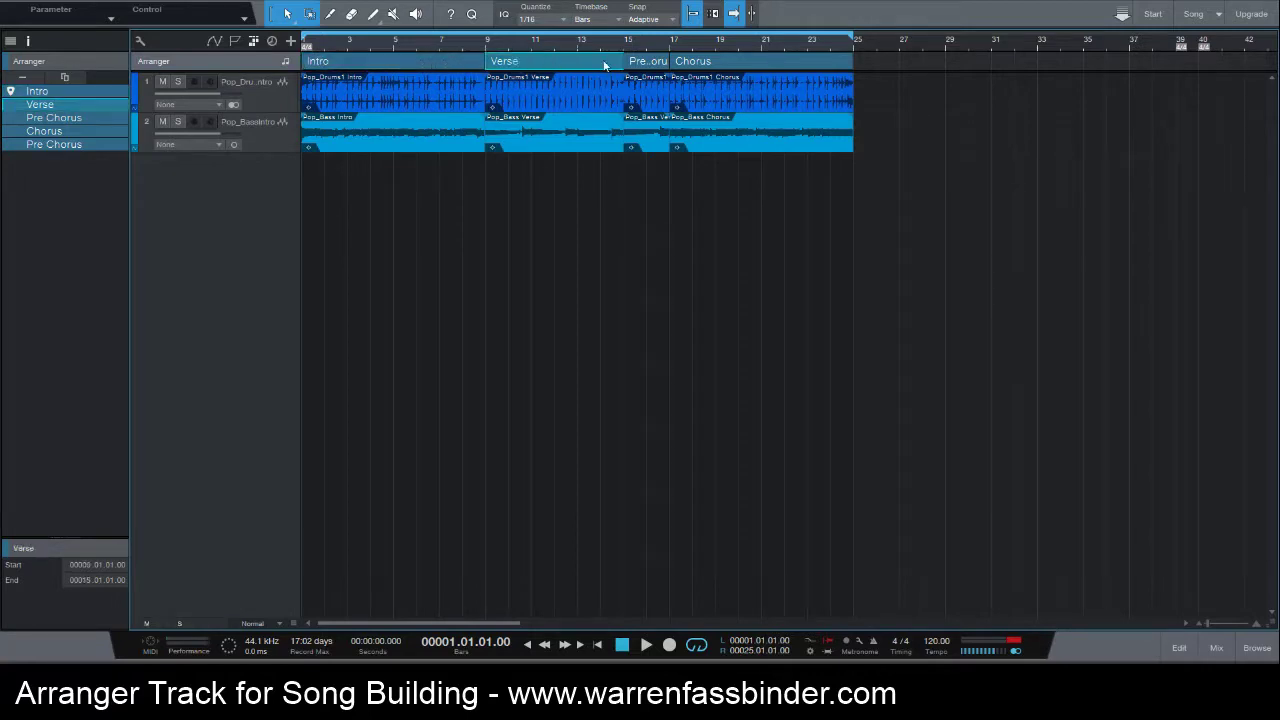
{"action": "left_click", "coordinate": [136, 130]}
{"action": "left_click", "coordinate": [136, 133]}
{"action": "left_click", "coordinate": [235, 187]}
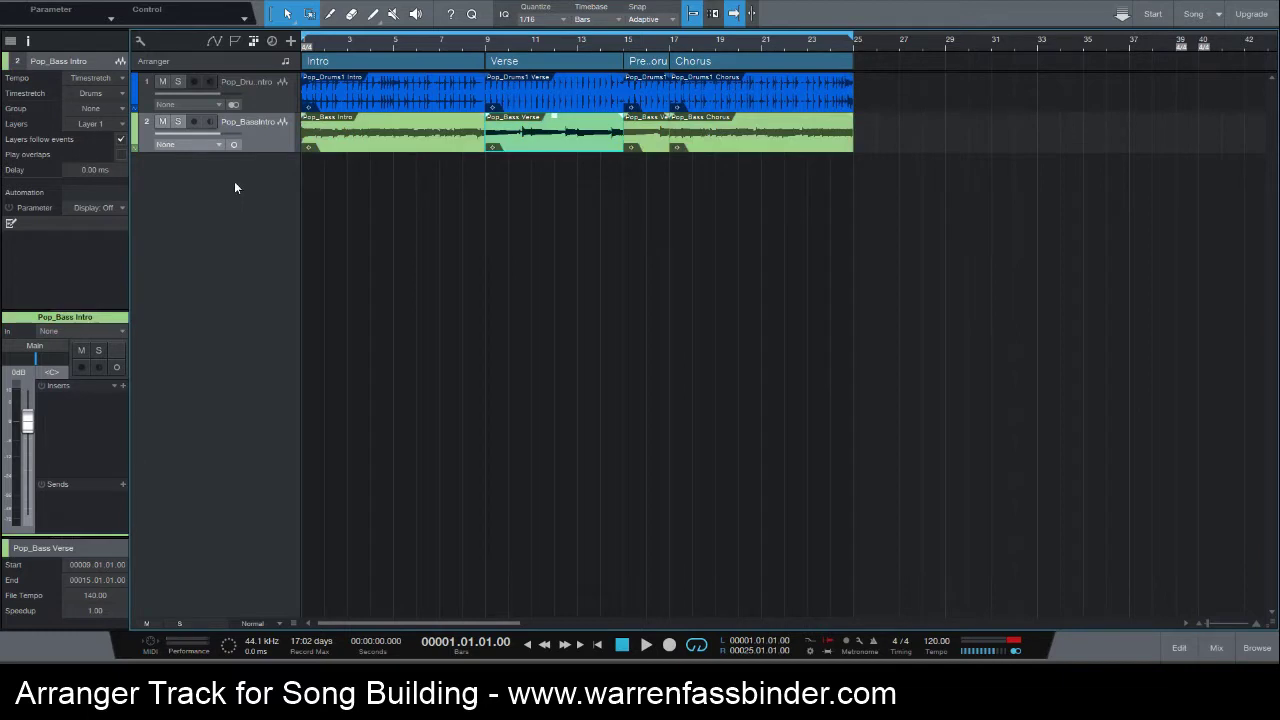
{"action": "left_click", "coordinate": [236, 64]}
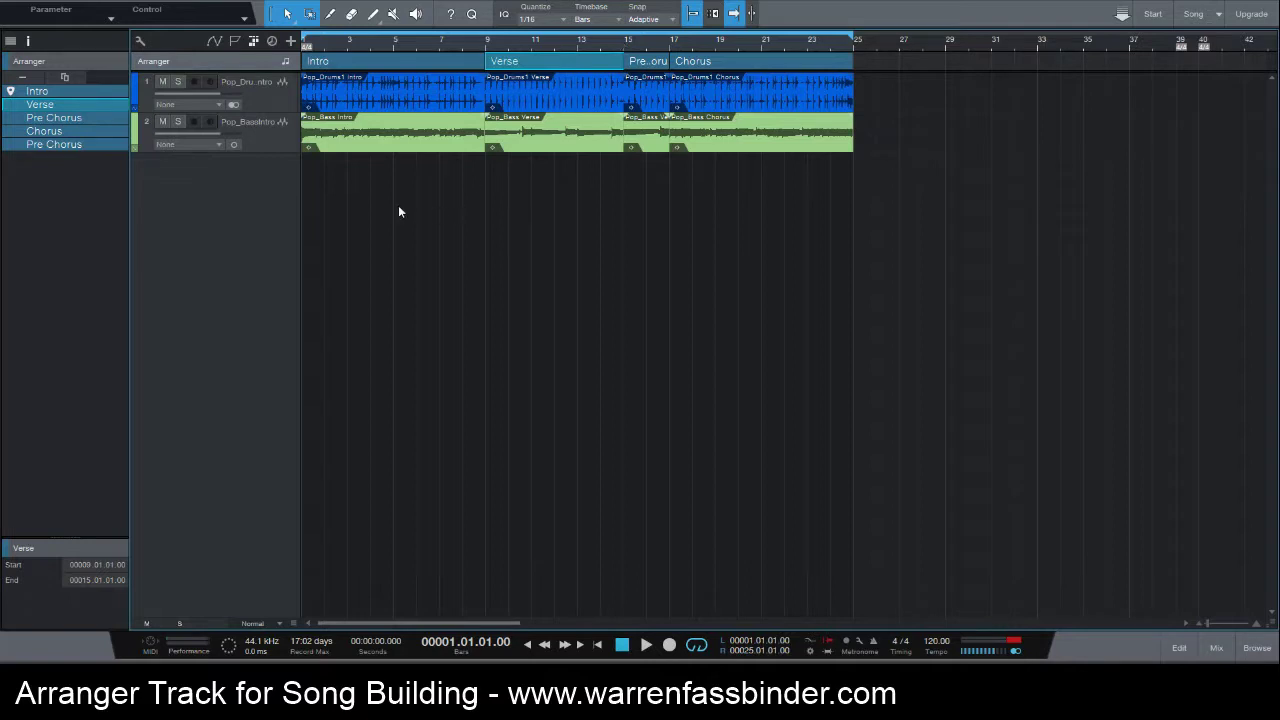
Select every audio event on both the drum and bass tracks with Ctrl+A.
{"action": "left_click", "coordinate": [866, 143]}
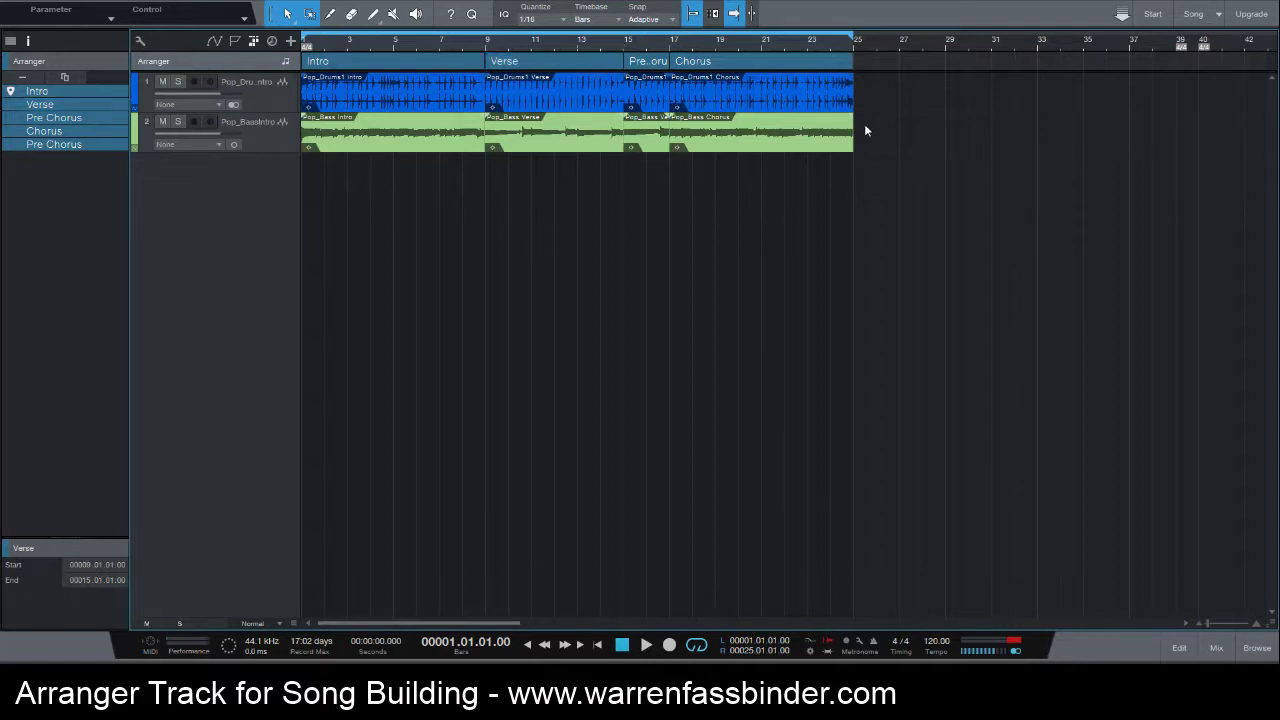
{"action": "key", "text": "ctrl+a"}
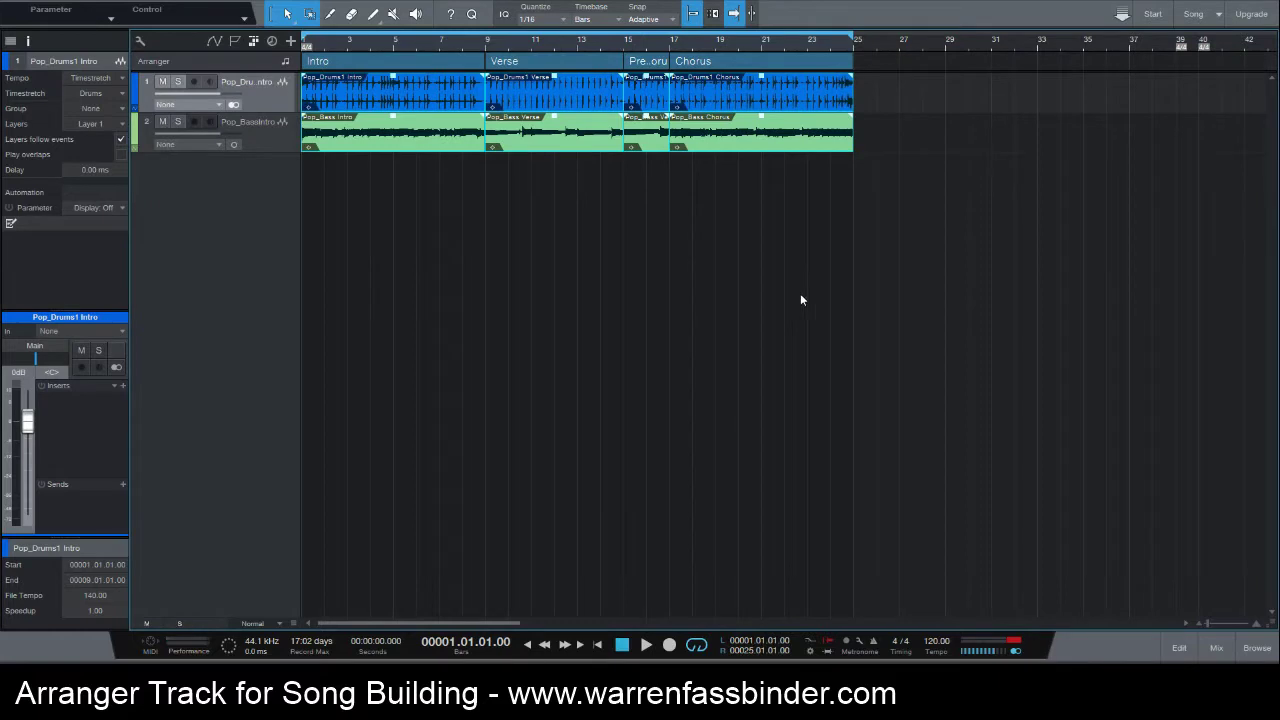
{"action": "left_click", "coordinate": [395, 127]}
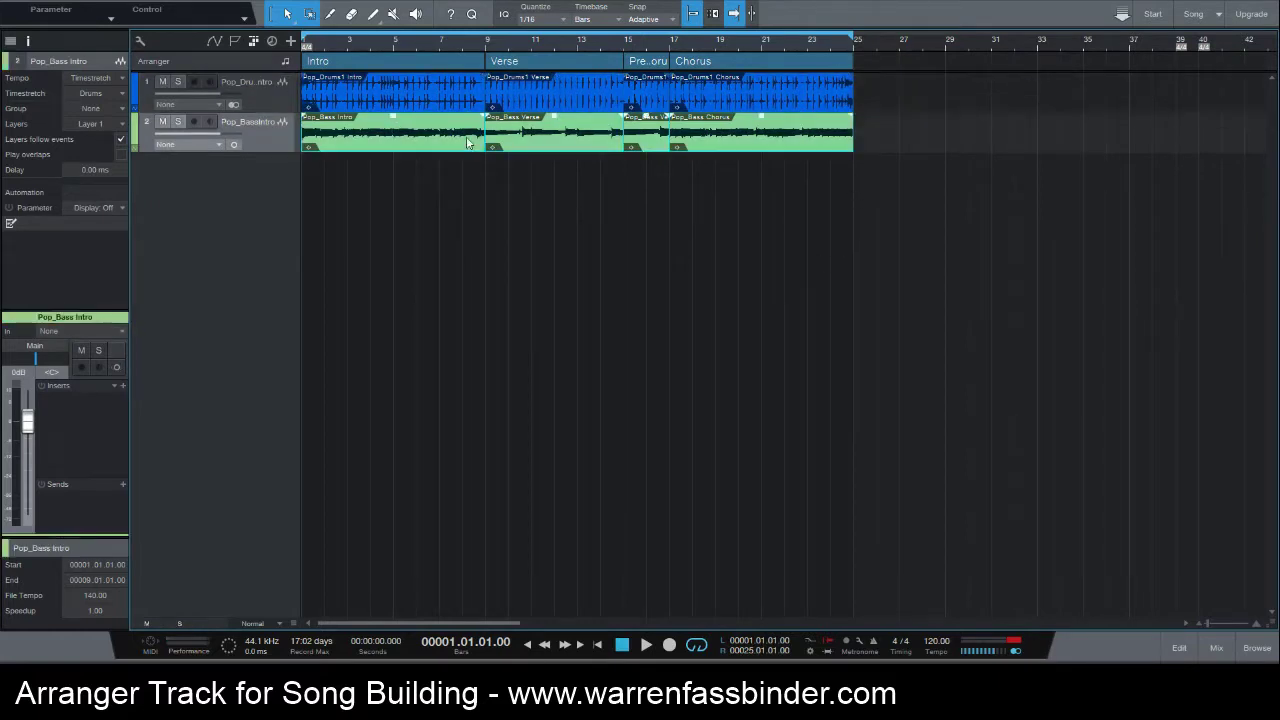
{"action": "left_click", "coordinate": [868, 133]}
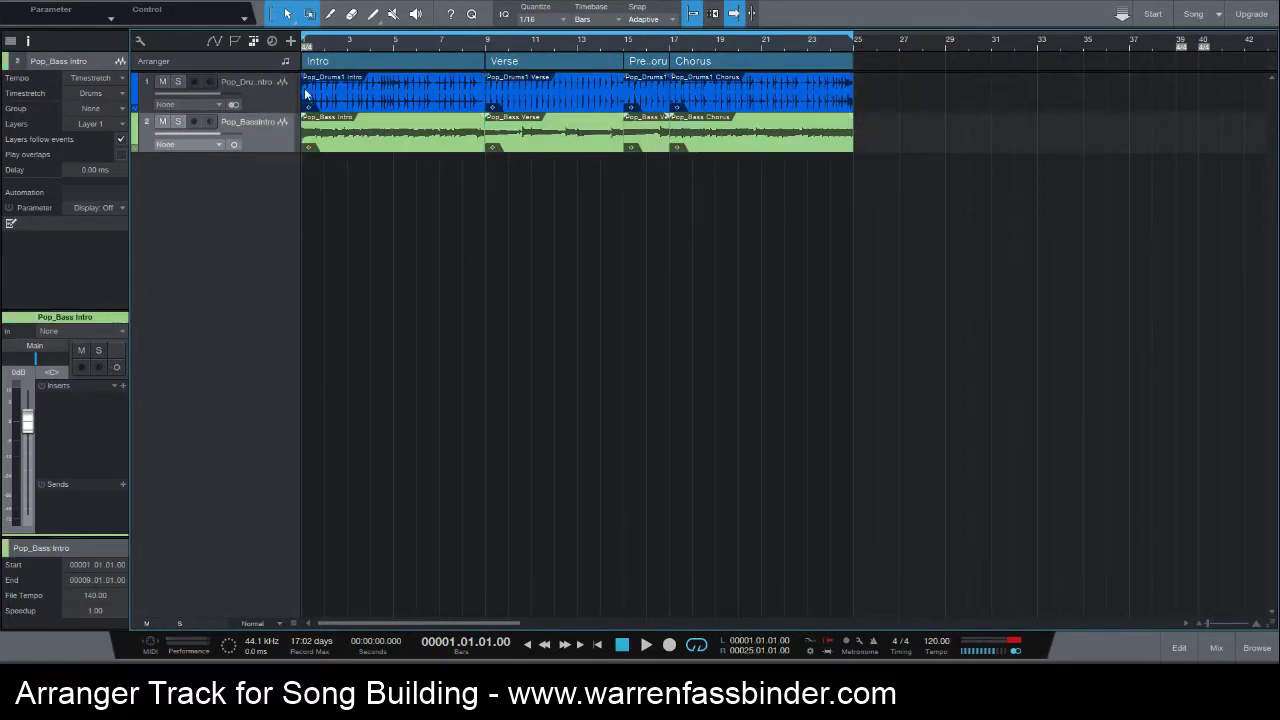
{"action": "key", "text": "ctrl+a"}
Delete all audio events from both tracks and set the loop range to bars 9–15.
{"action": "key", "text": "Delete"}
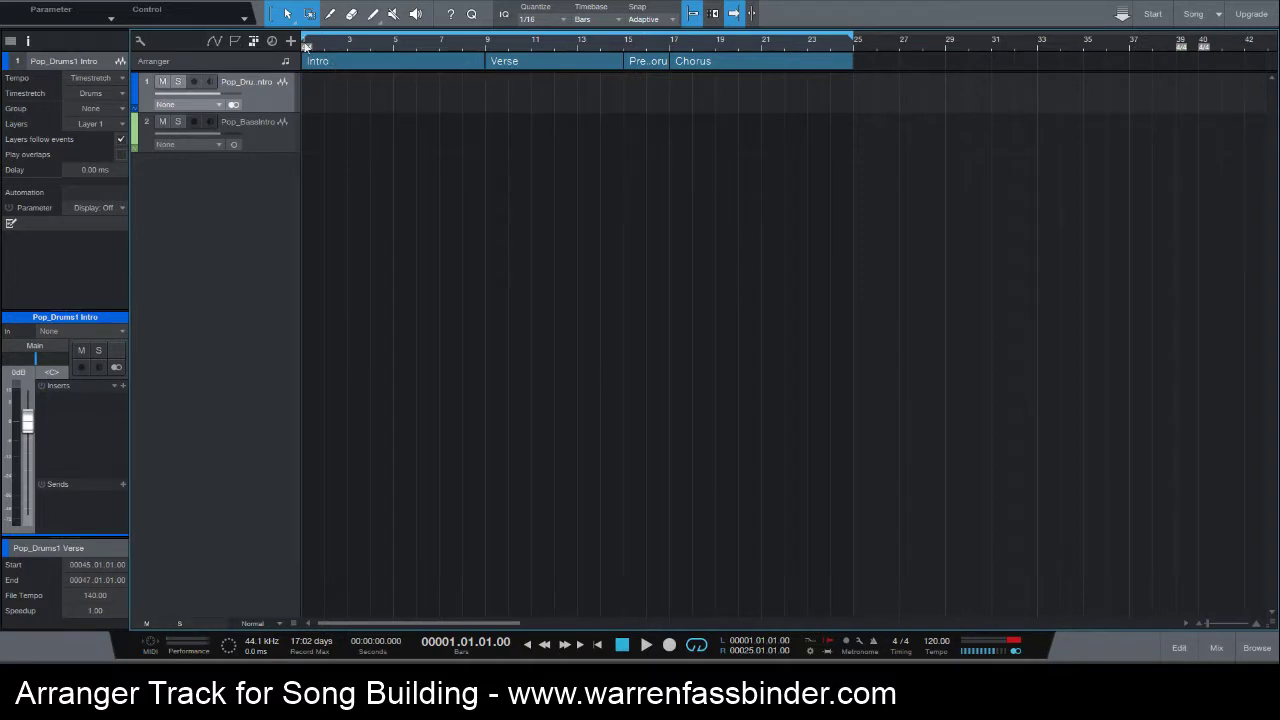
{"action": "left_click", "coordinate": [488, 42]}
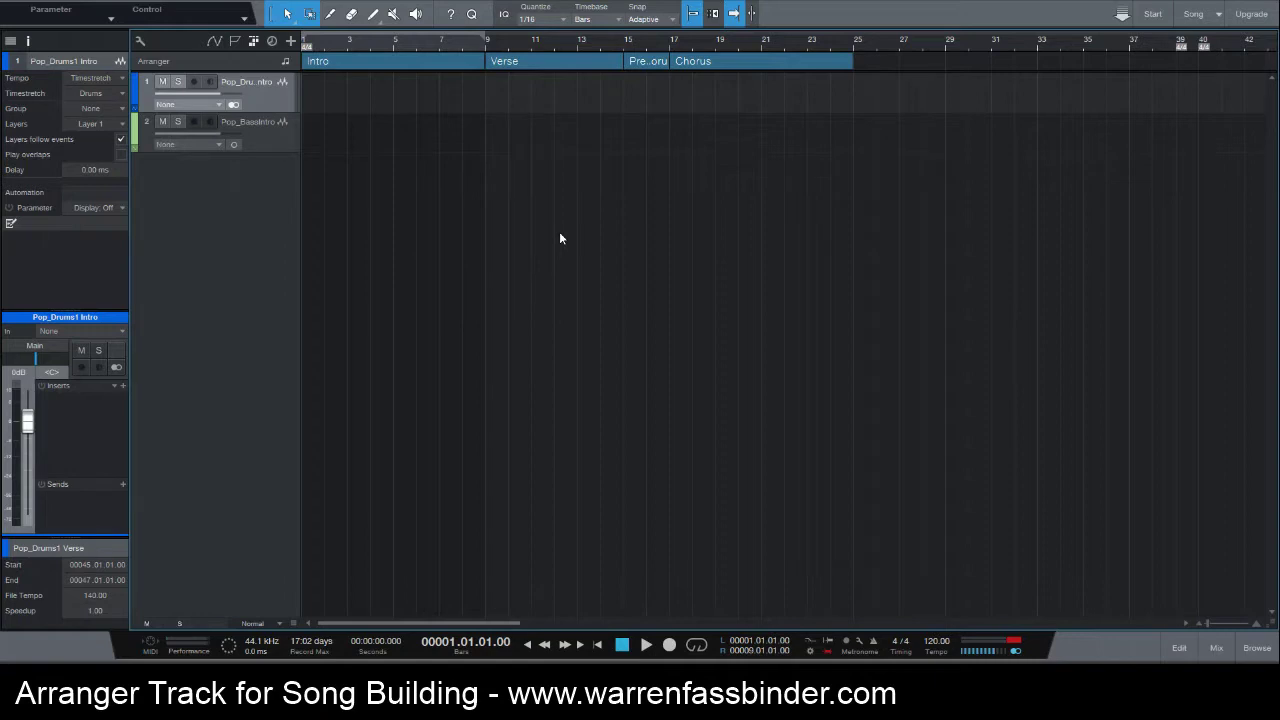
{"action": "mouse_move", "coordinate": [483, 40]}
{"action": "left_mouse_down"}
{"action": "mouse_move", "coordinate": [629, 34]}
{"action": "mouse_move", "coordinate": [487, 37]}
{"action": "left_mouse_up"}
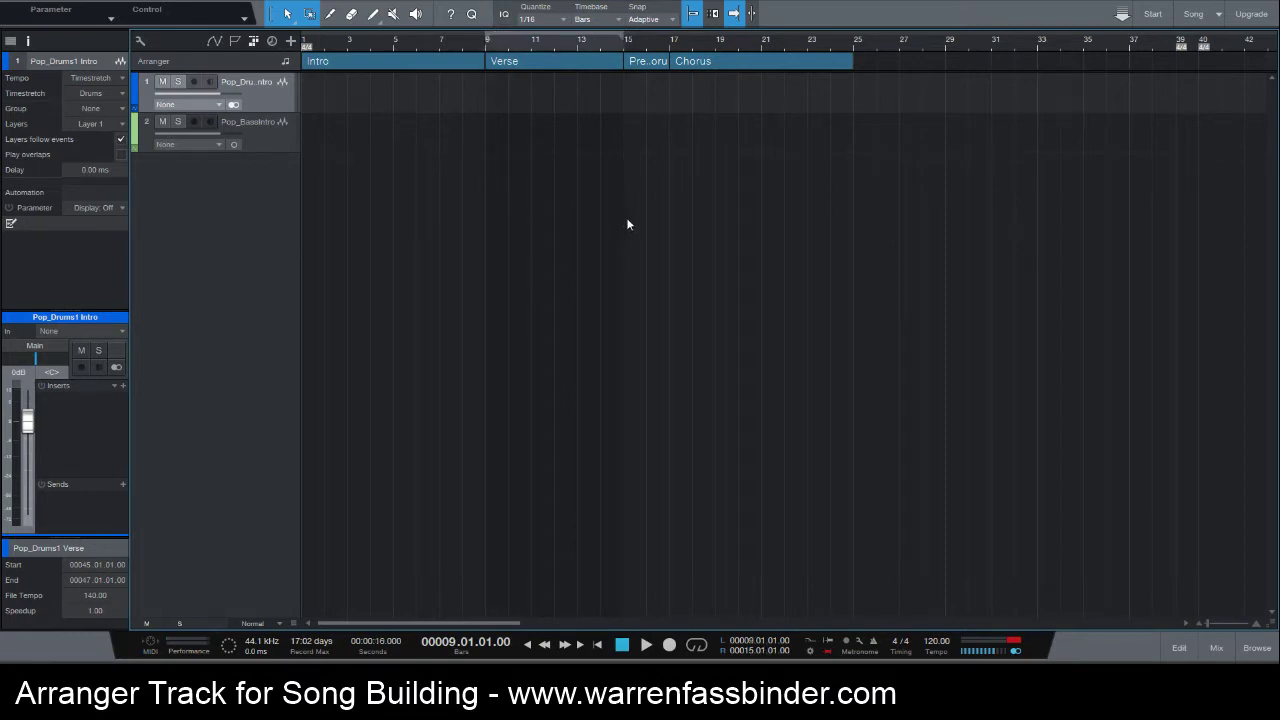
Select the Chorus section to show its bars 17–25 details in the Arranger list.
{"action": "left_click", "coordinate": [675, 77]}
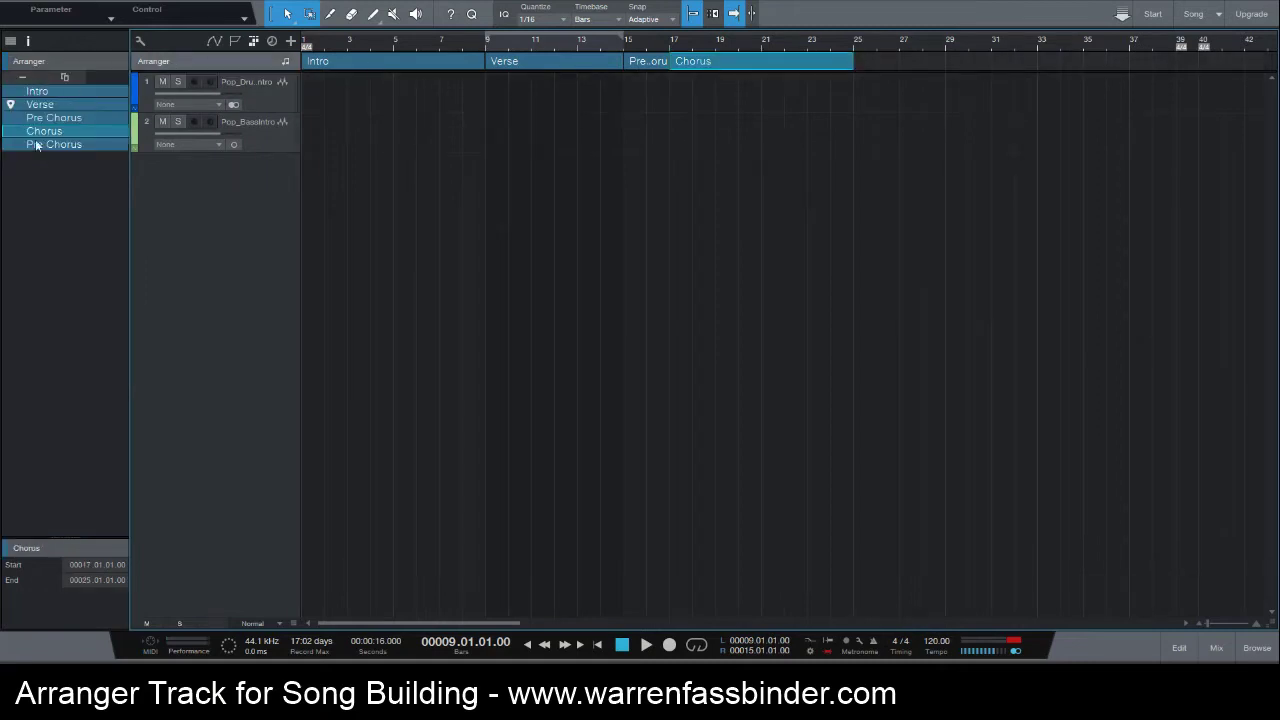